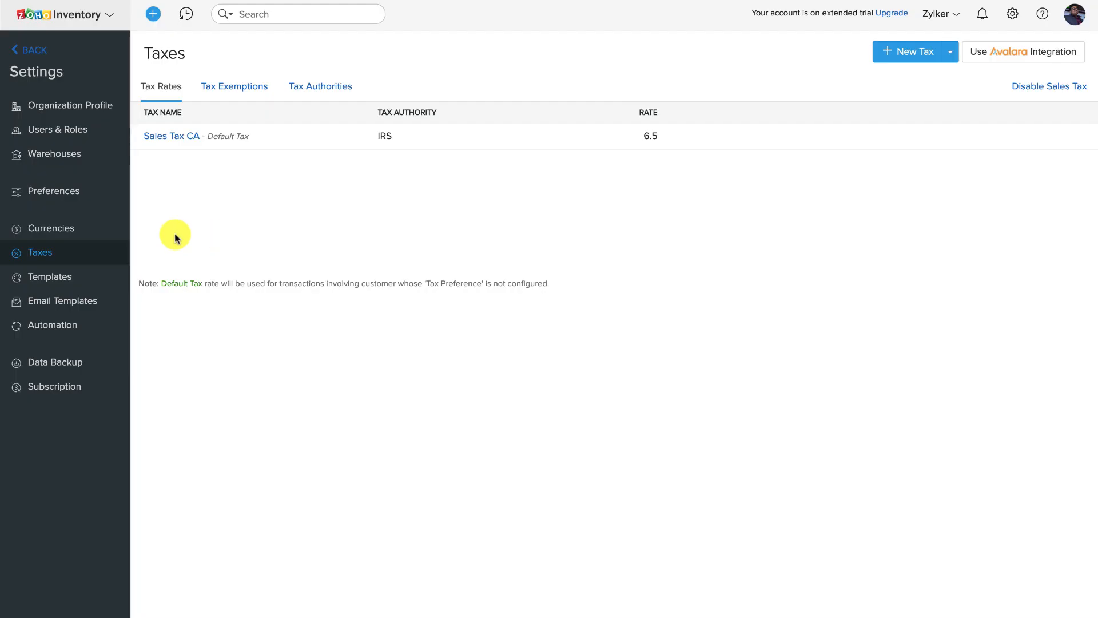
Enable exchange rate feeds for the organization's currencies and accept the automatic real-time fetching of rates.
click(96, 229)
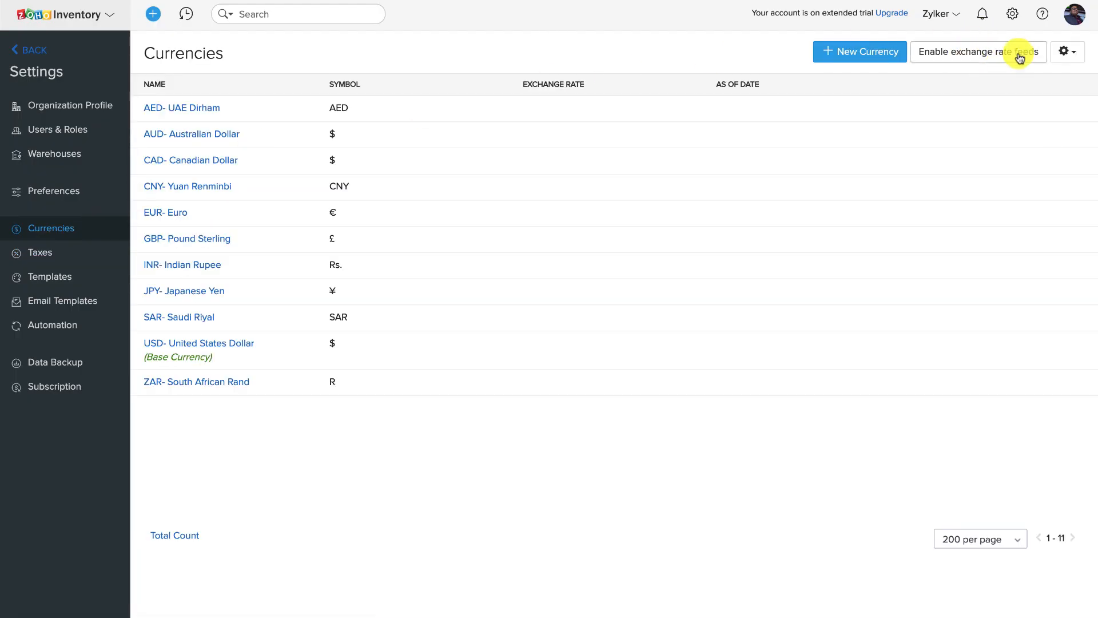
click(994, 58)
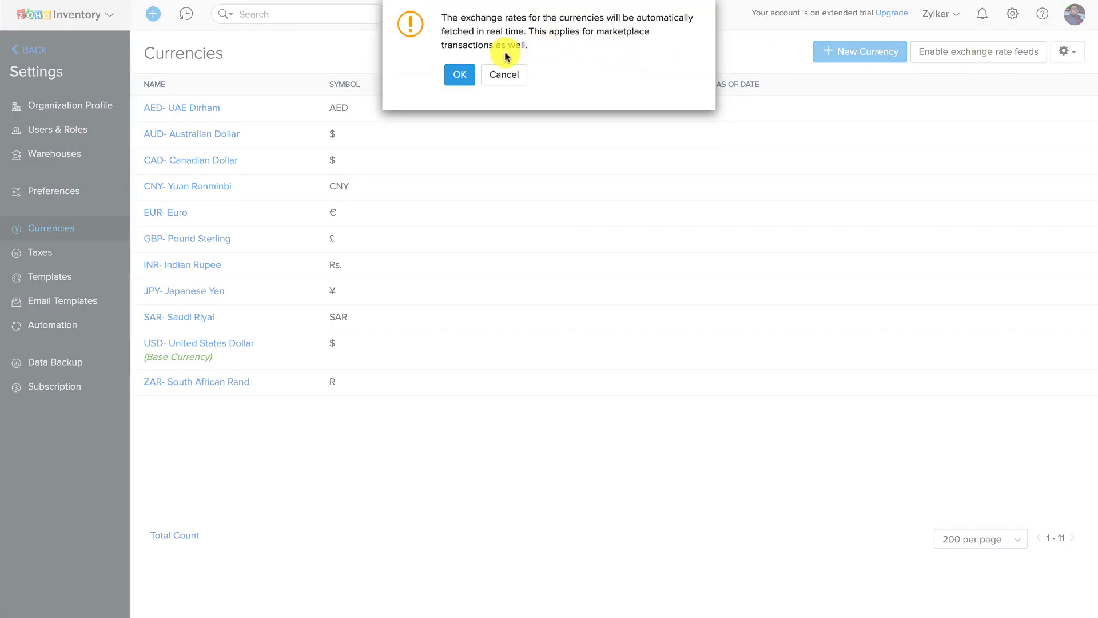
click(461, 74)
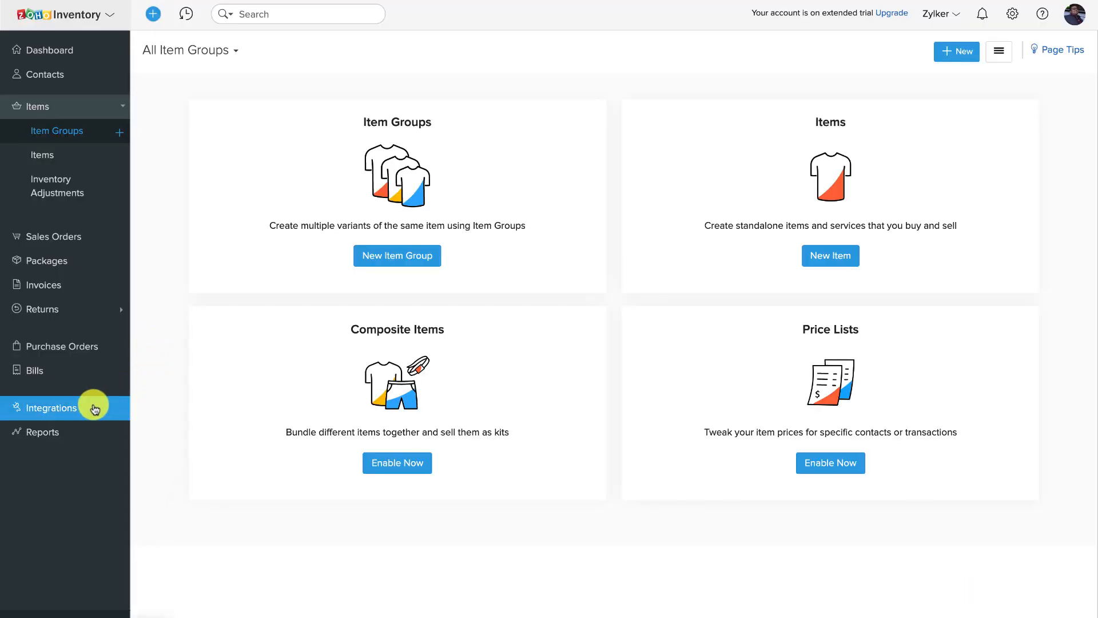
Set up the Shopify shopping cart integration and connect it with the store's shop name.
click(95, 409)
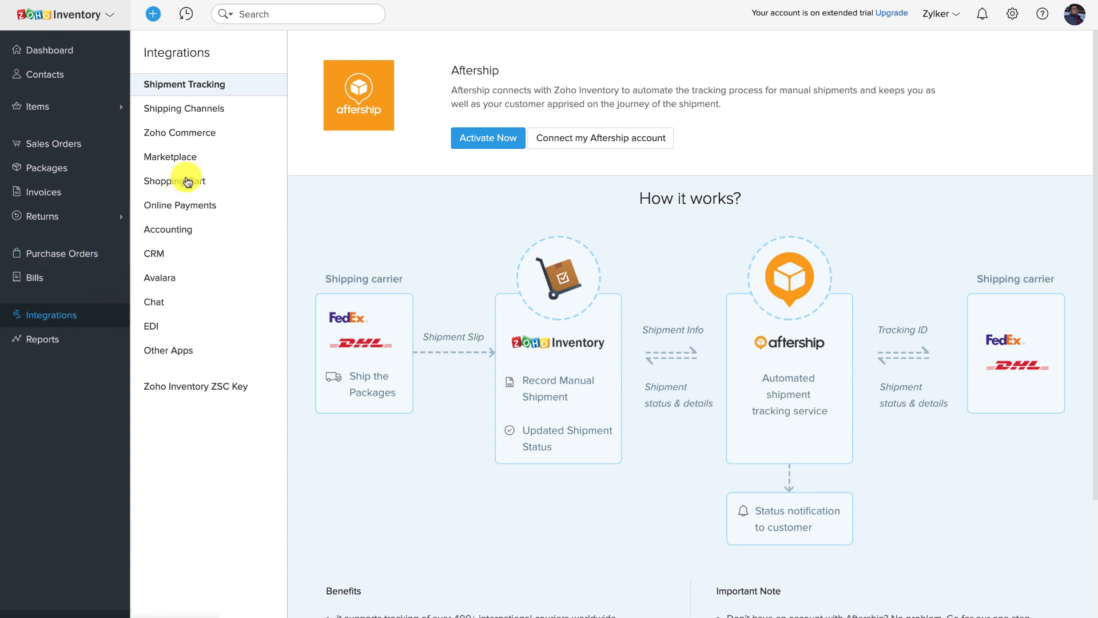
click(188, 182)
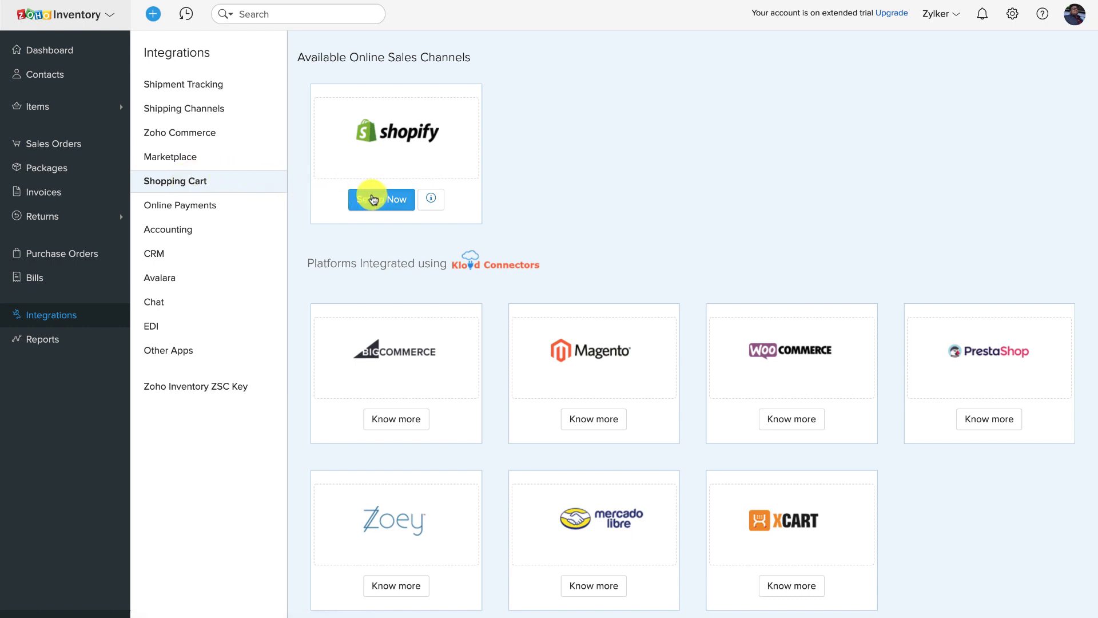
click(372, 199)
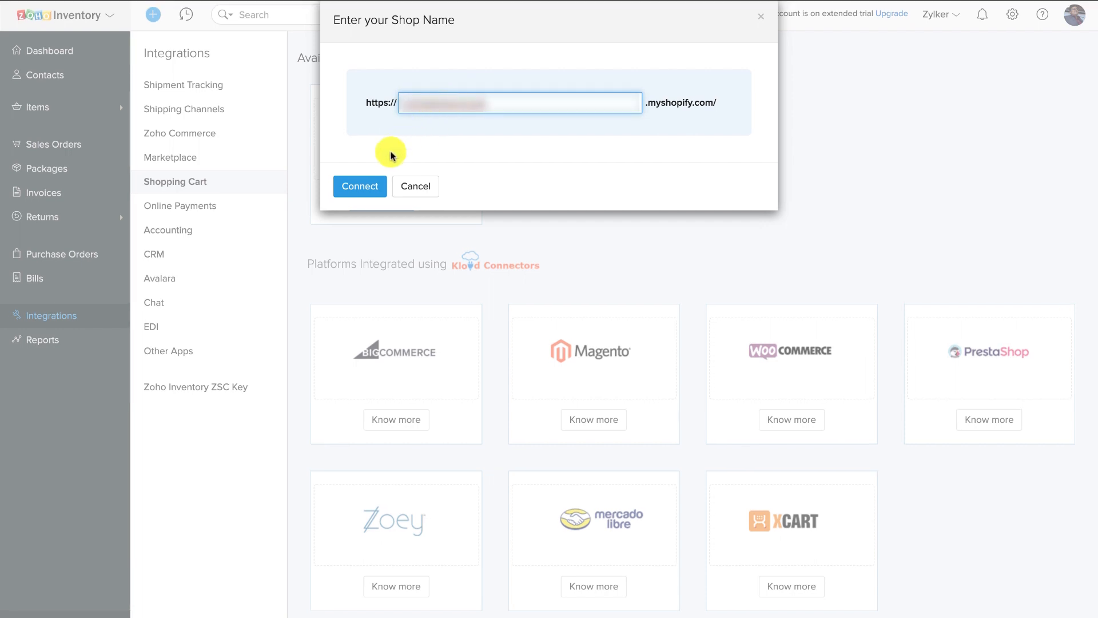
click(365, 188)
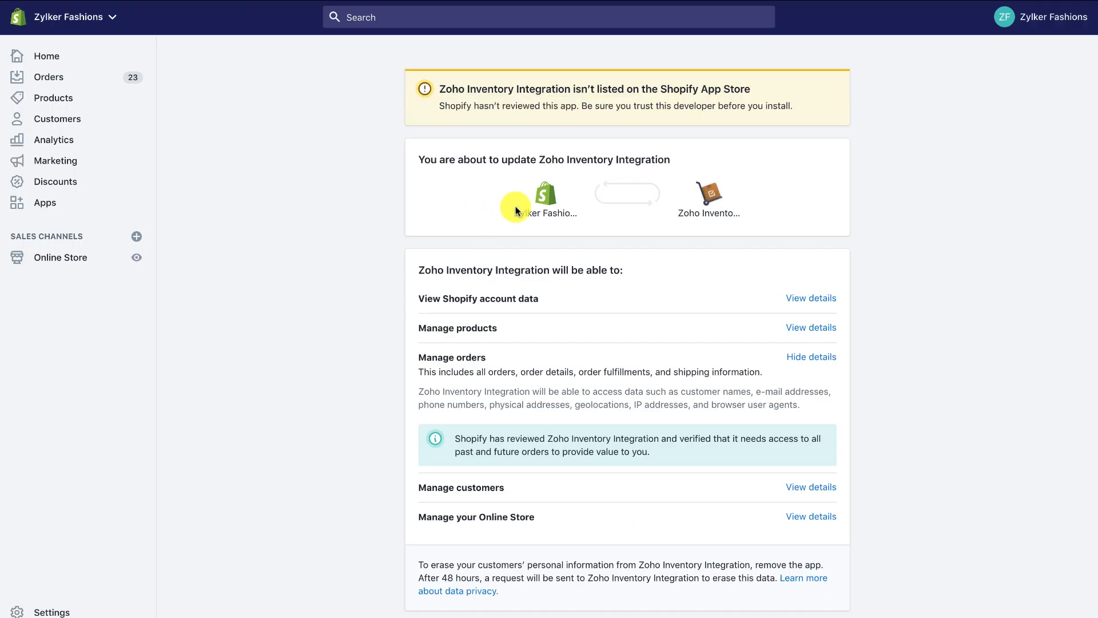
Review the permissions requested by Zoho Inventory Integration in Shopify and approve the update of the unlisted app.
scroll(560, 206, down, 3)
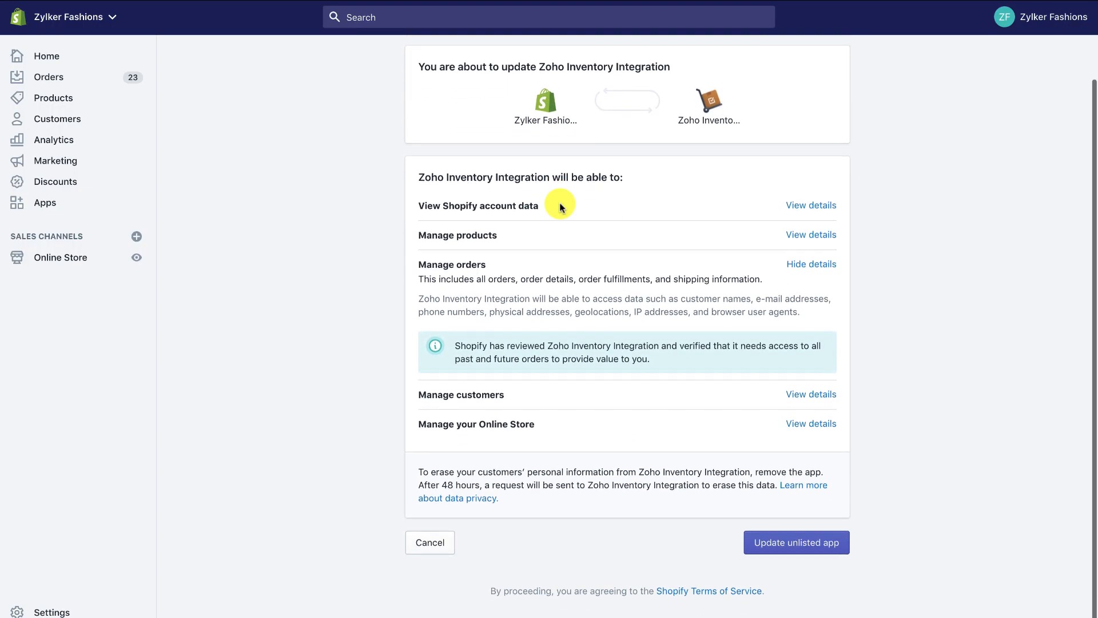
scroll(559, 207, up, 1)
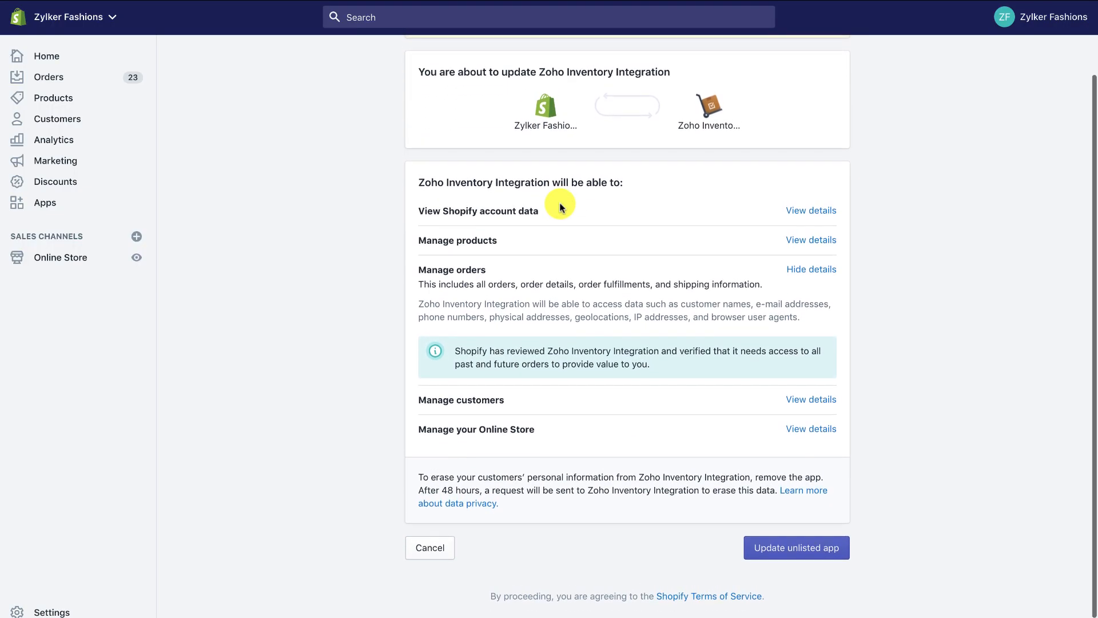
scroll(560, 206, up, 1)
click(782, 559)
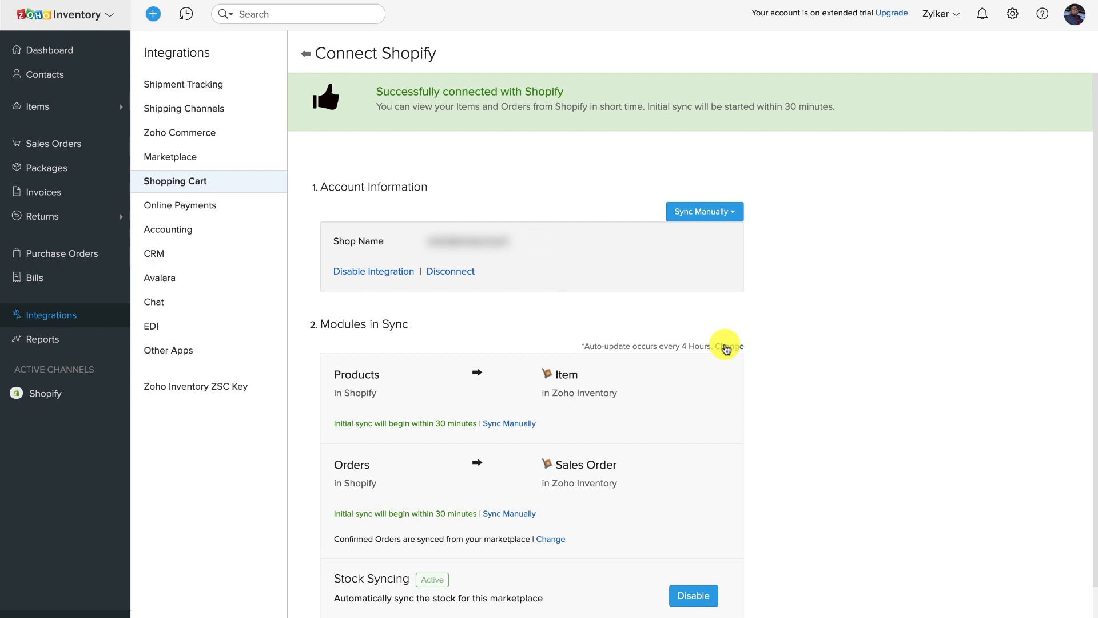
Set the Shopify sync to occur every 1 Hour, save it and leave the connection details.
scroll(725, 349, down, 1)
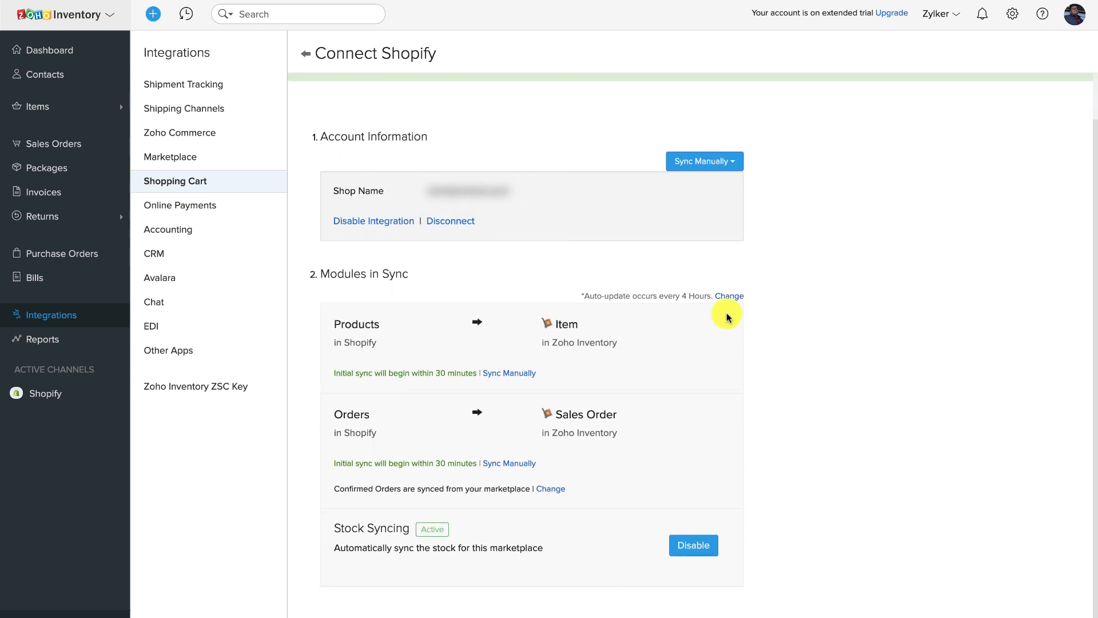
click(731, 297)
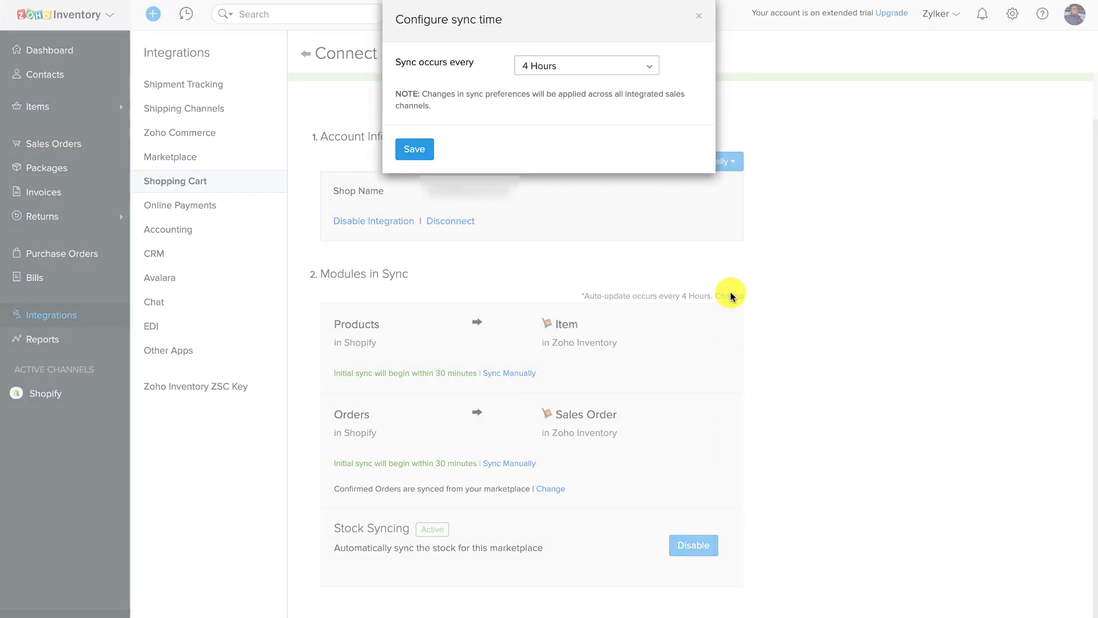
click(611, 69)
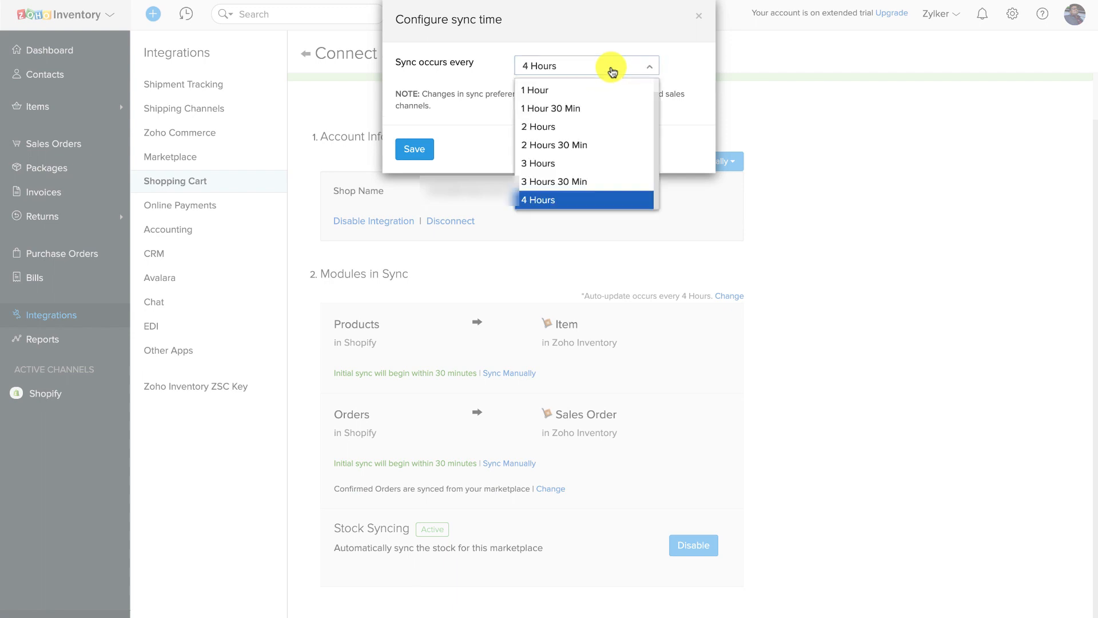
scroll(609, 112, up, 1)
scroll(608, 114, down, 1)
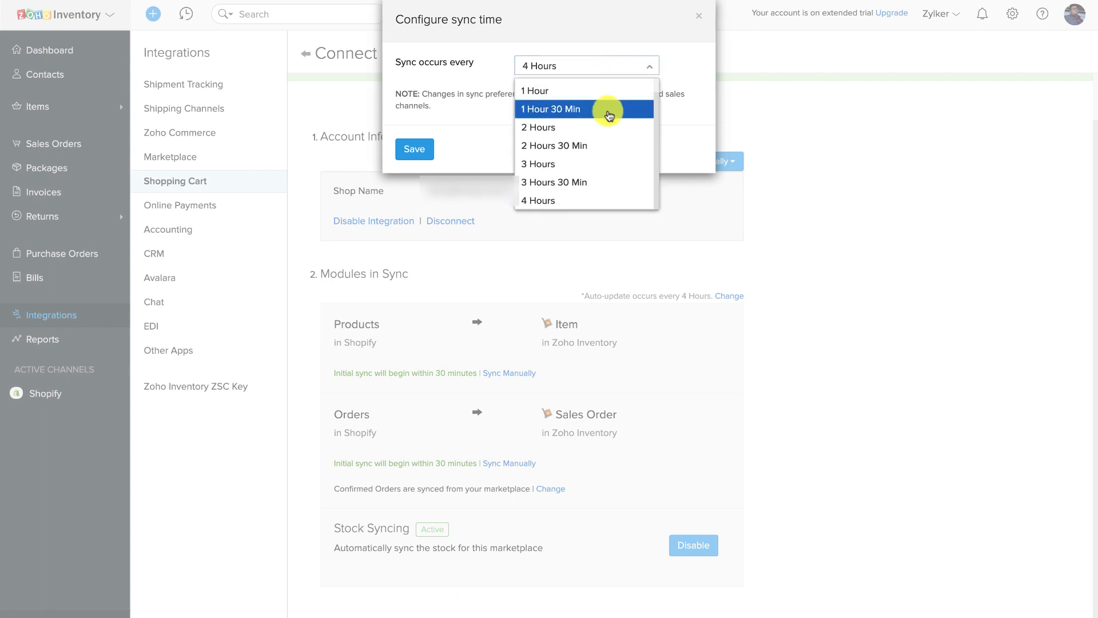
scroll(610, 116, up, 1)
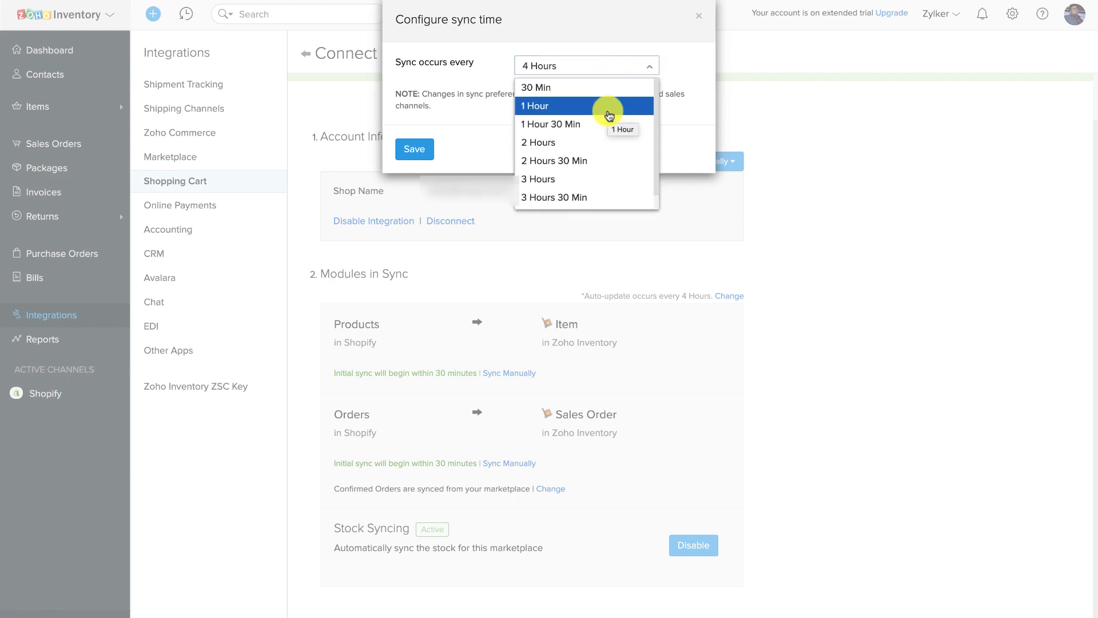
click(608, 108)
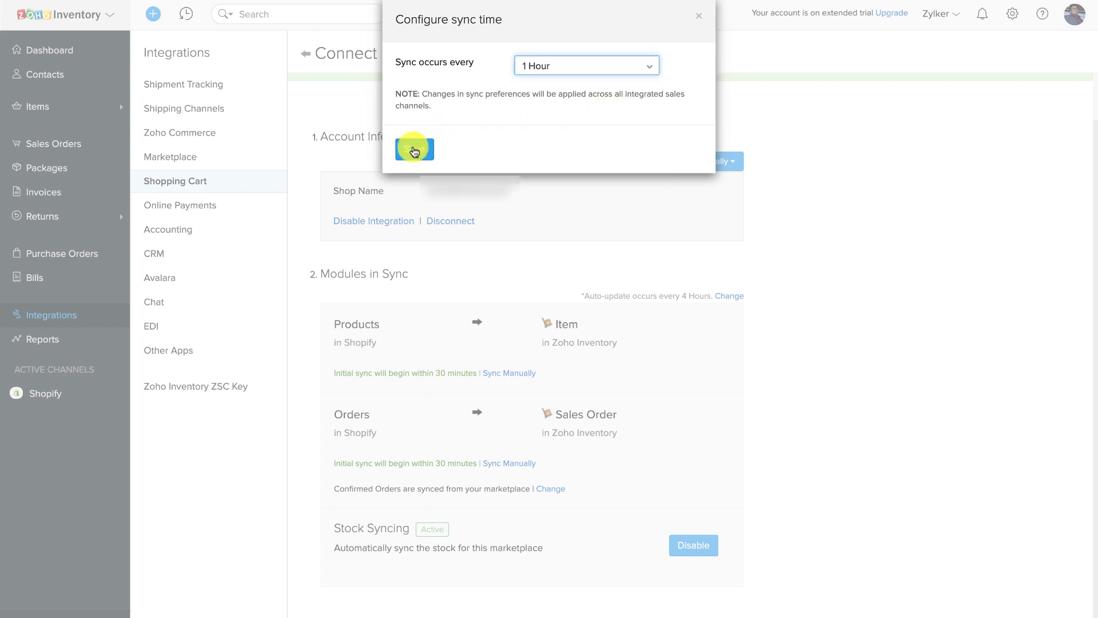
click(414, 150)
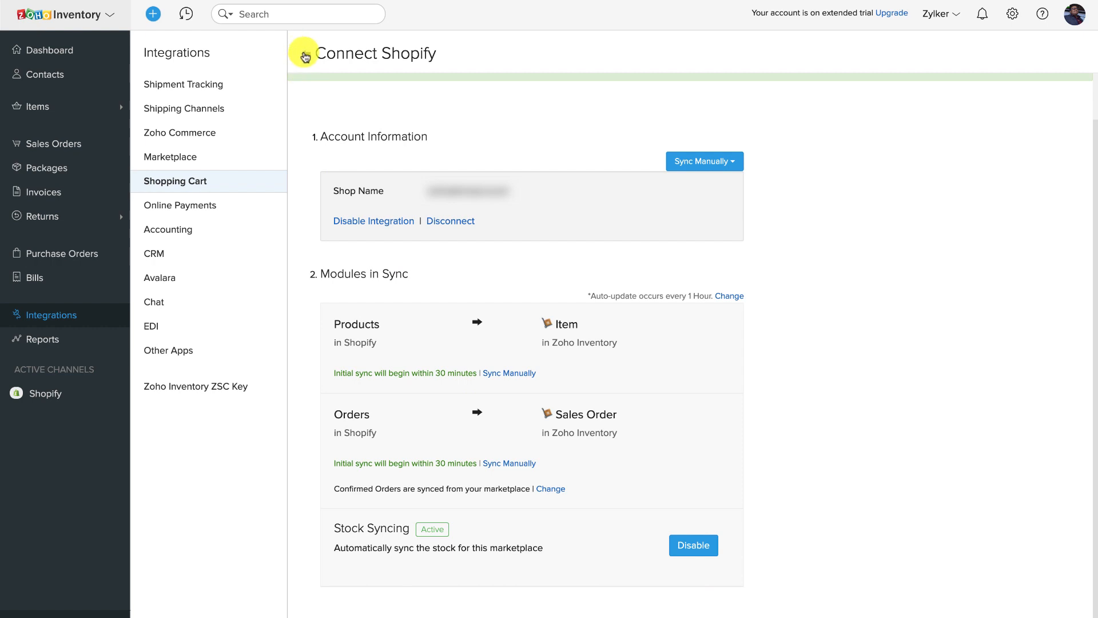
click(305, 56)
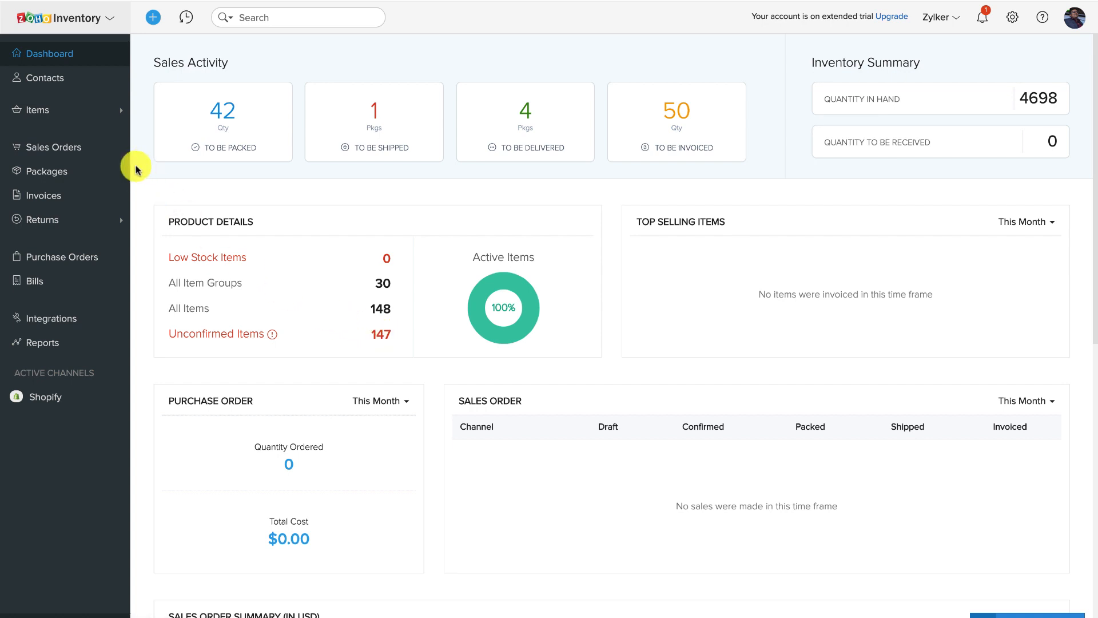
click(74, 115)
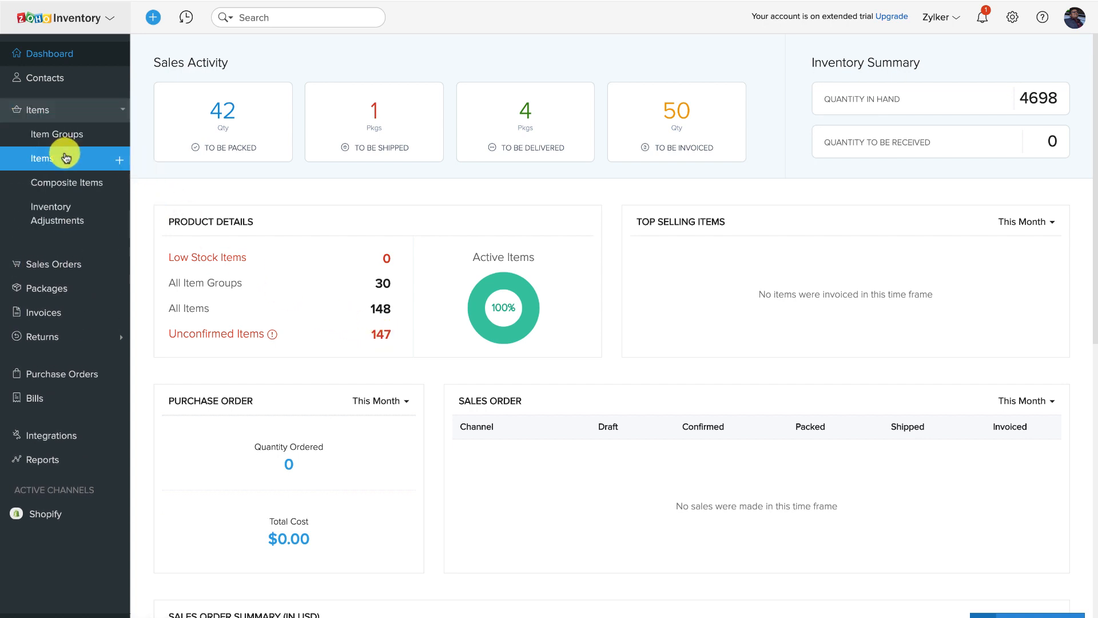
click(65, 157)
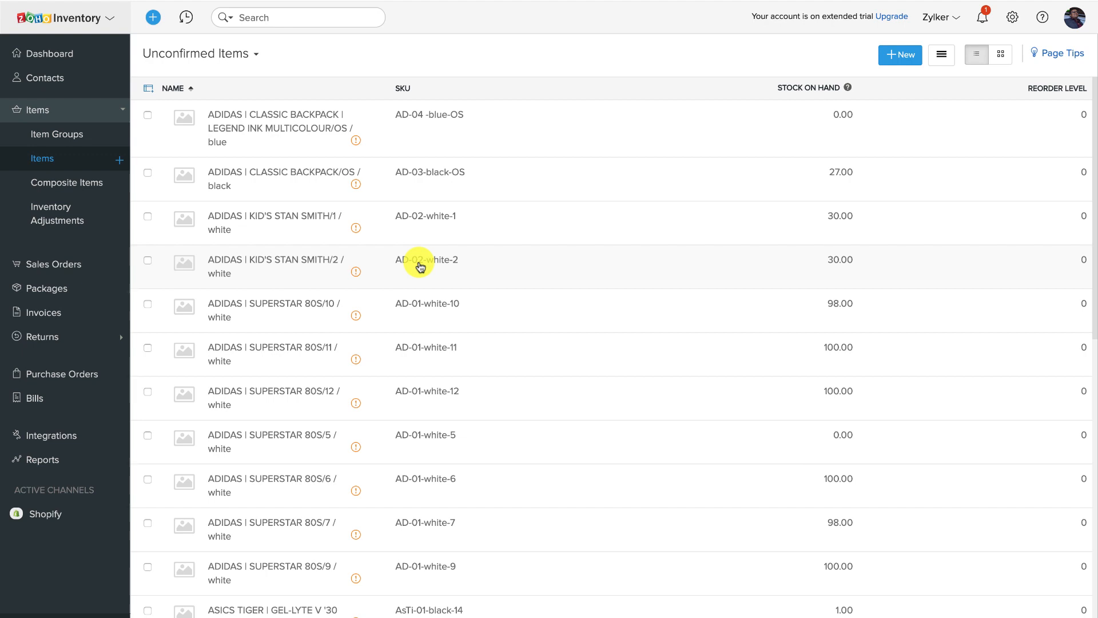
click(255, 58)
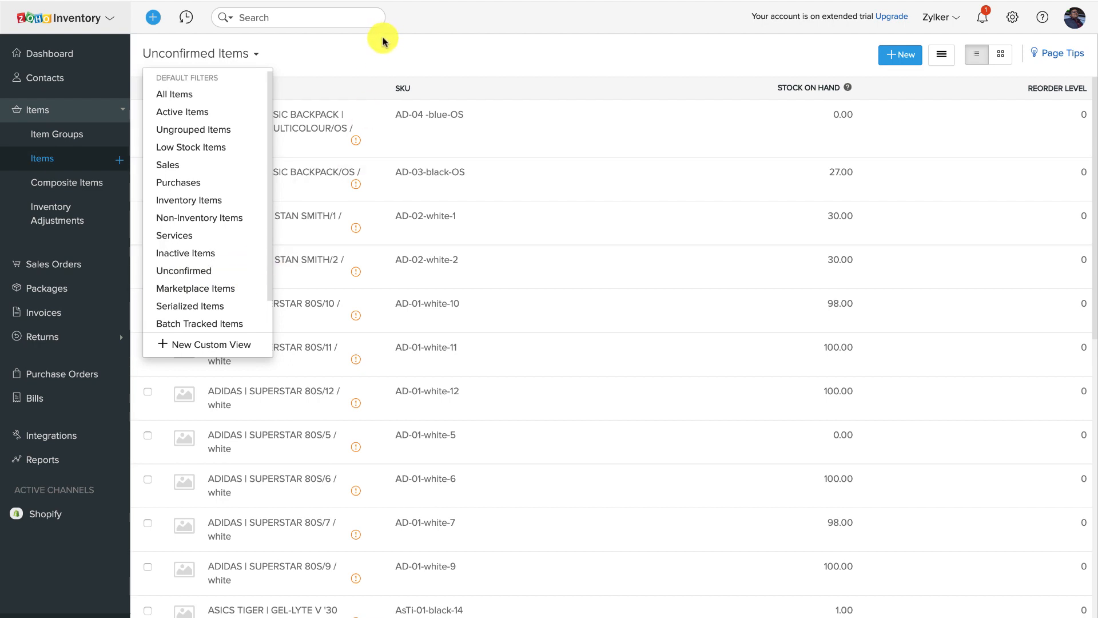
click(374, 53)
click(80, 57)
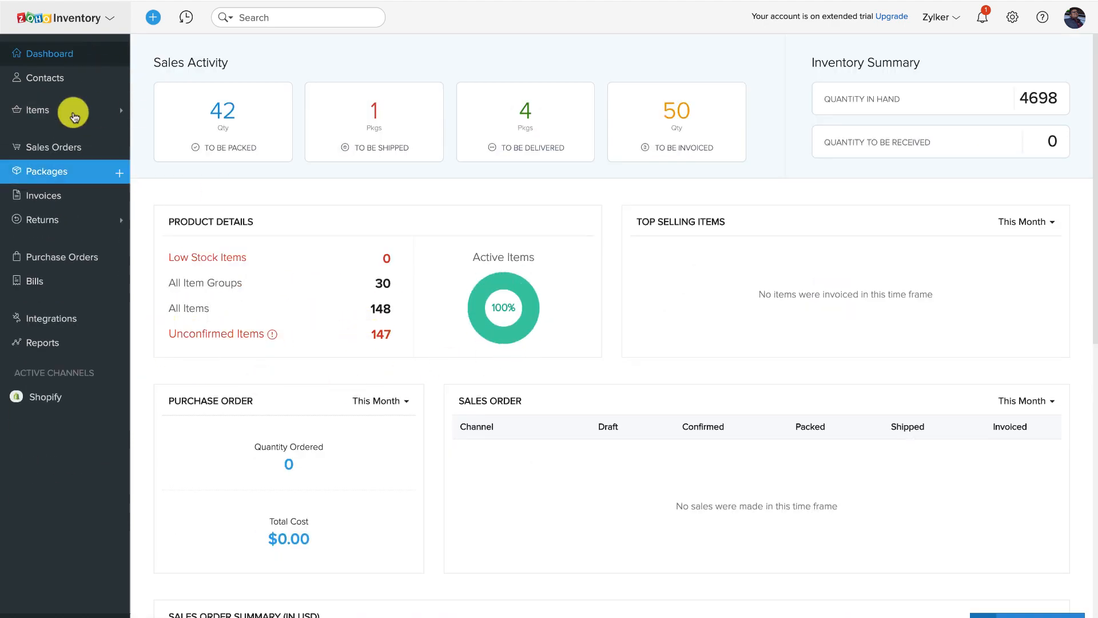
Open the item list and filter it to show only Unconfirmed items.
click(38, 110)
click(43, 159)
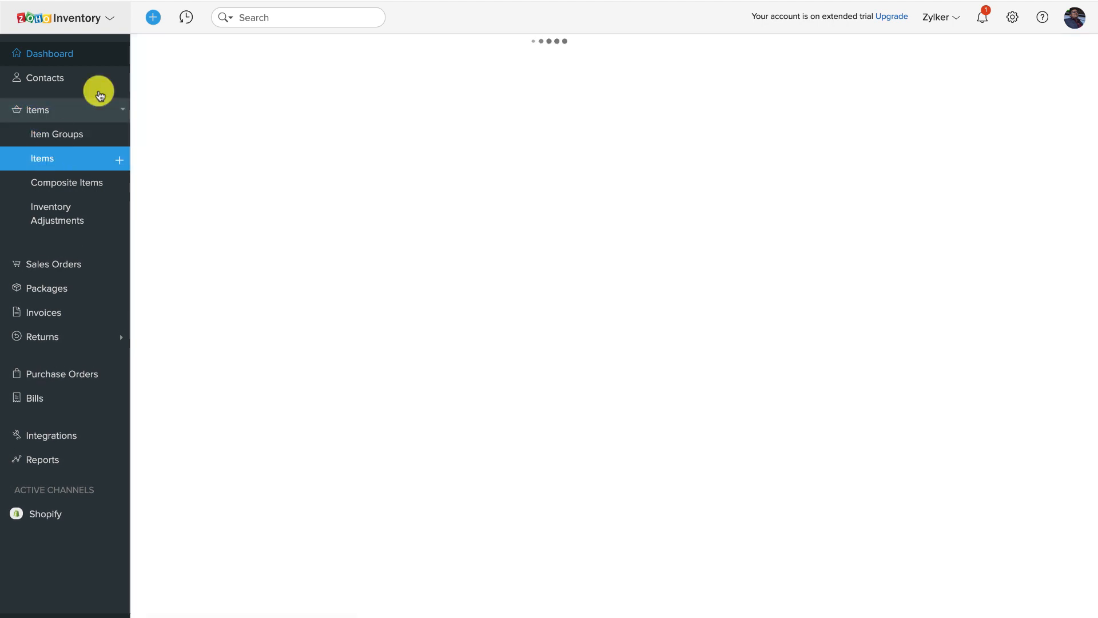
click(245, 50)
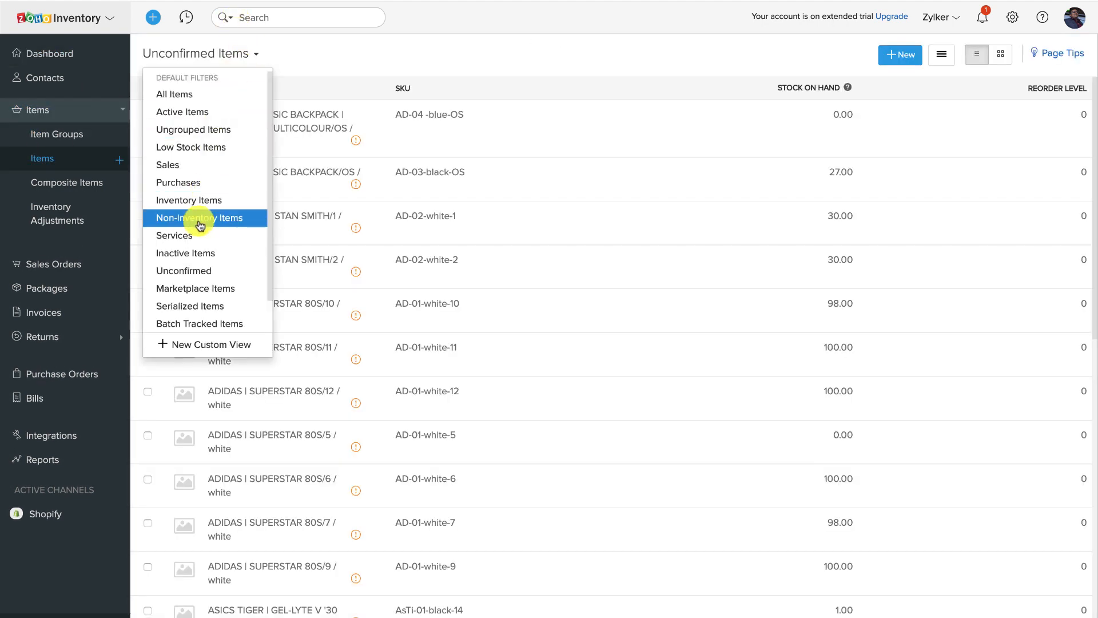
click(197, 270)
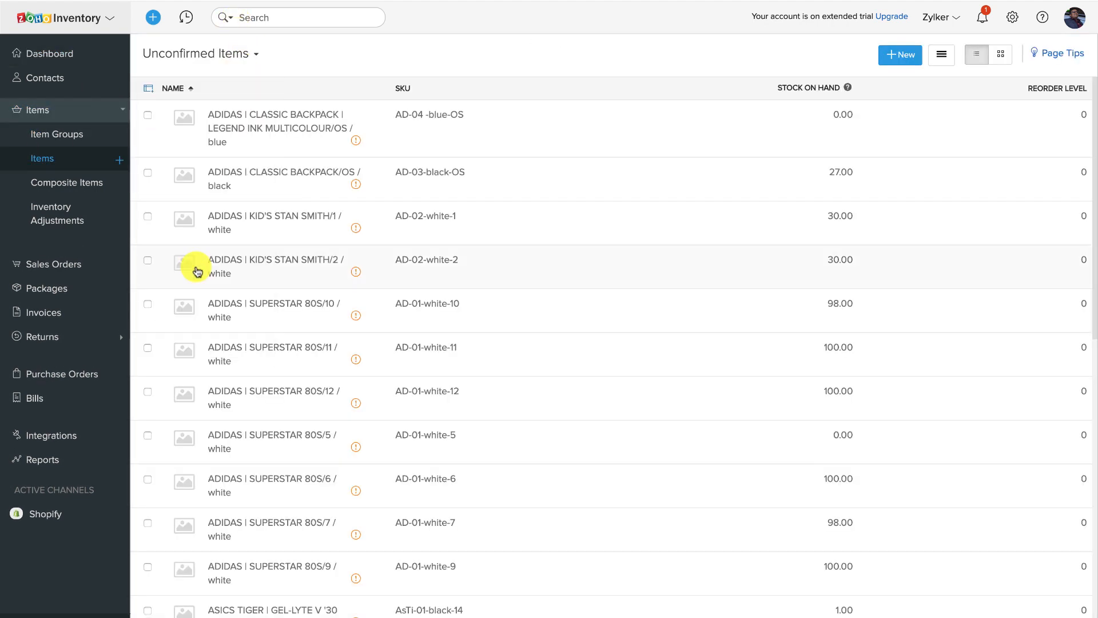
Open the connected Shopify store's integration details and view the sync history for its products.
click(61, 435)
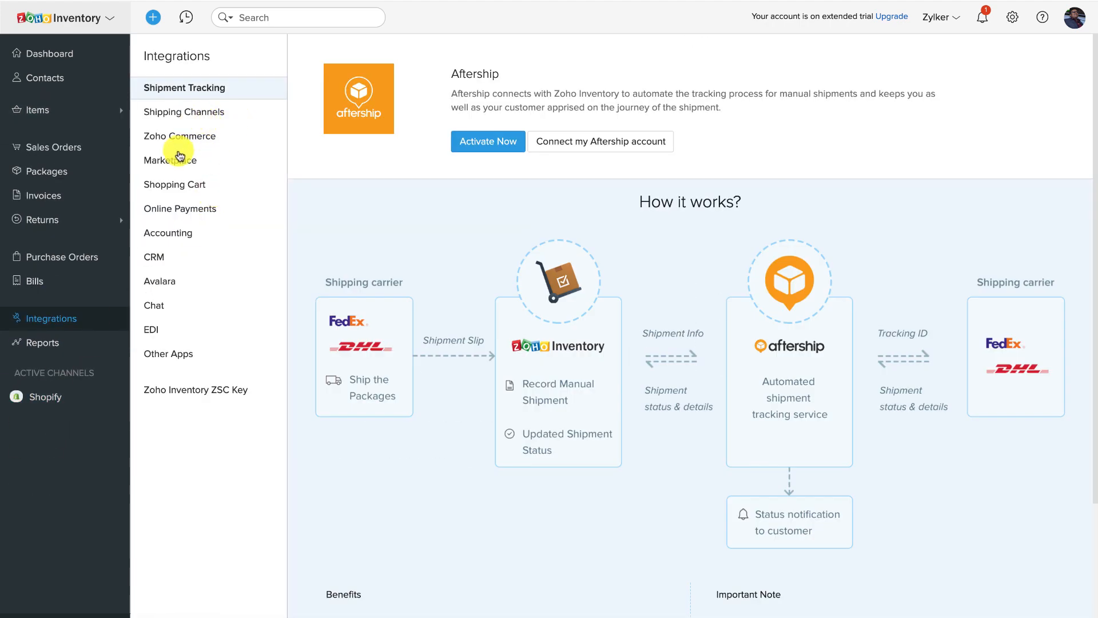
click(186, 189)
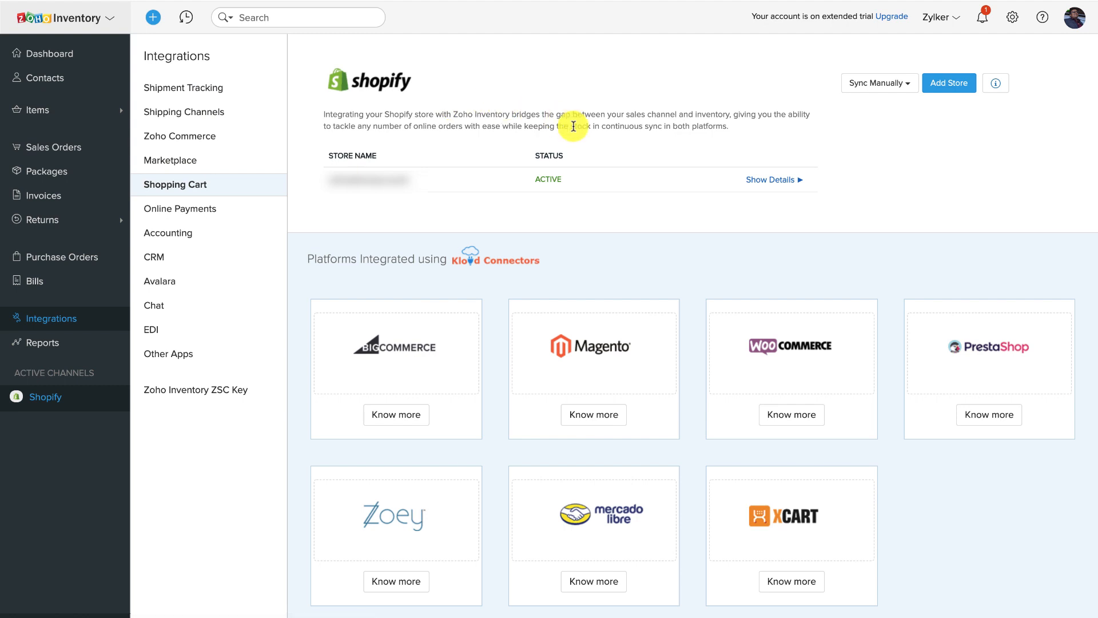
click(759, 179)
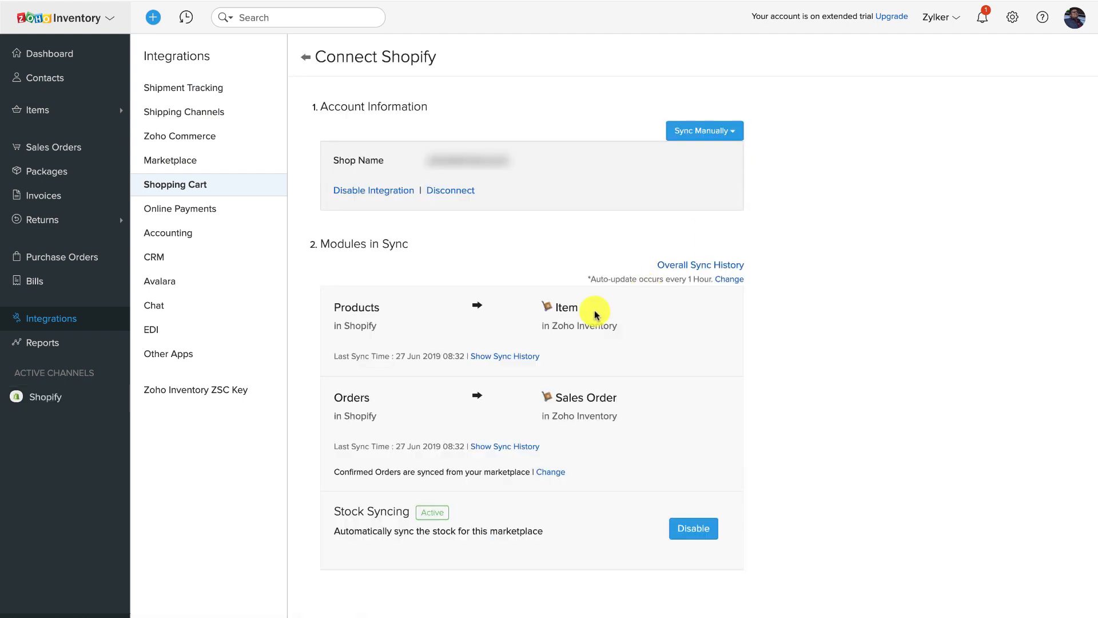
click(507, 357)
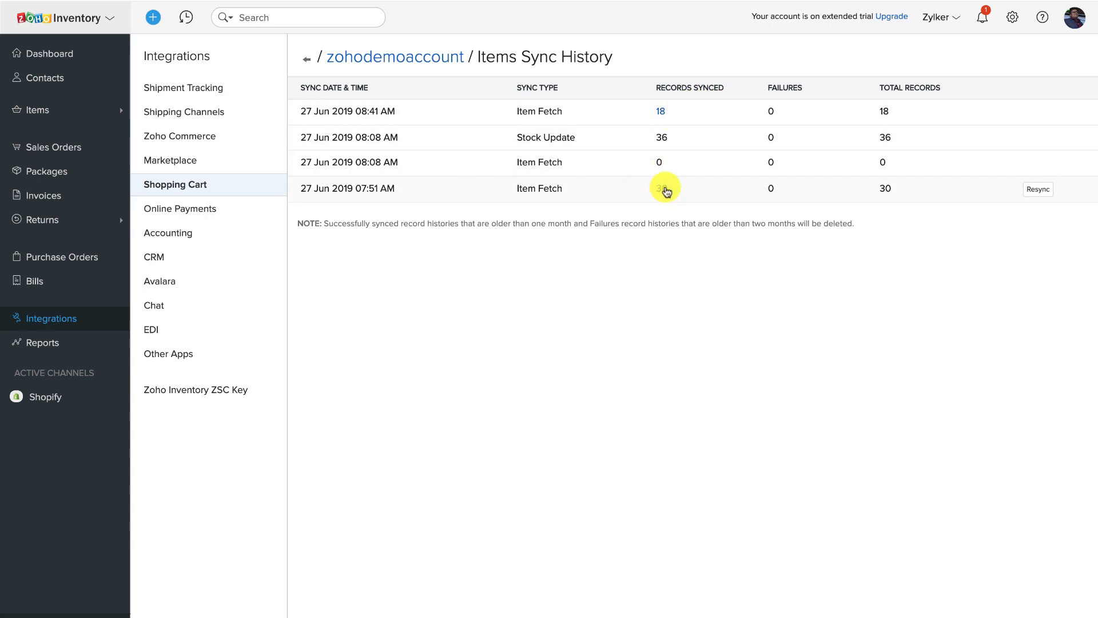
Open the records synced by the 27 Jun 2019 07:51 AM item fetch and confirm the item with SKU VN-01-burgandy-4.
click(664, 190)
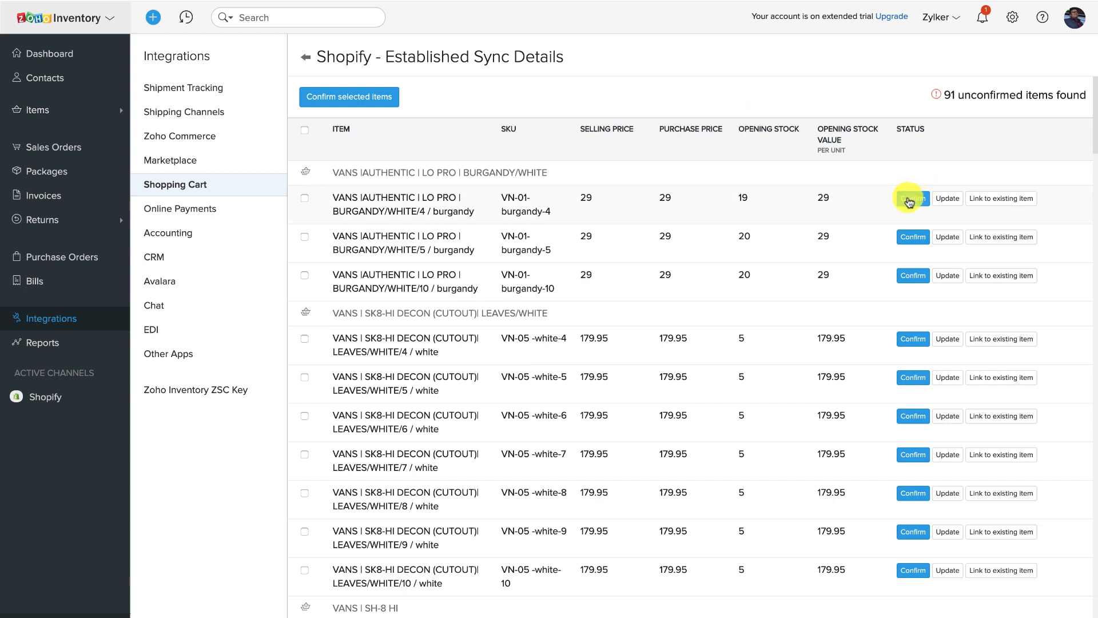
click(910, 200)
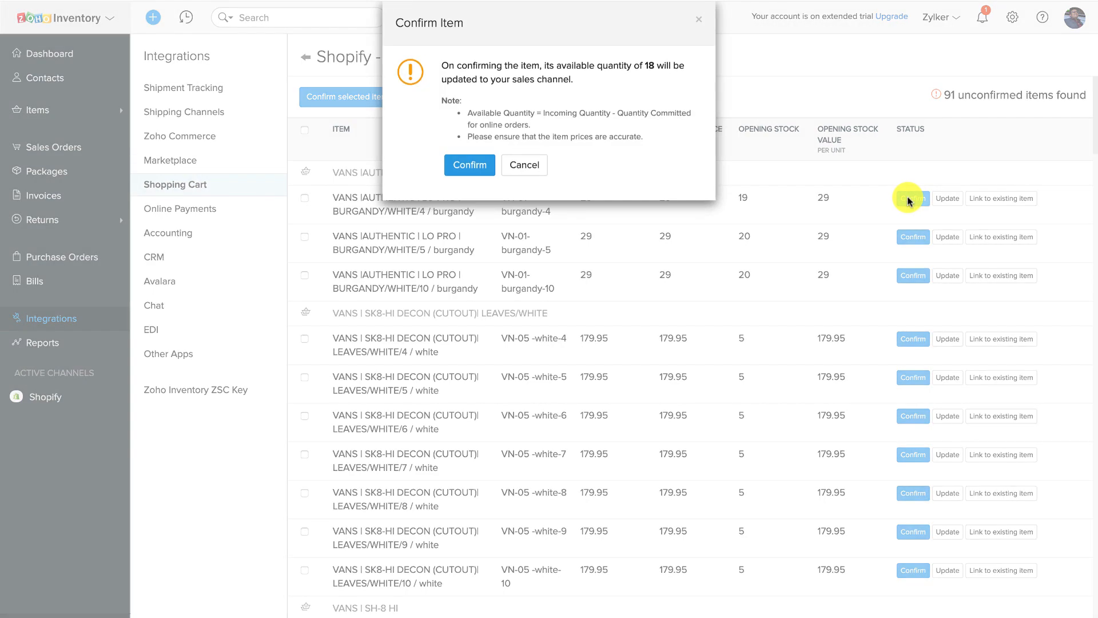
click(465, 160)
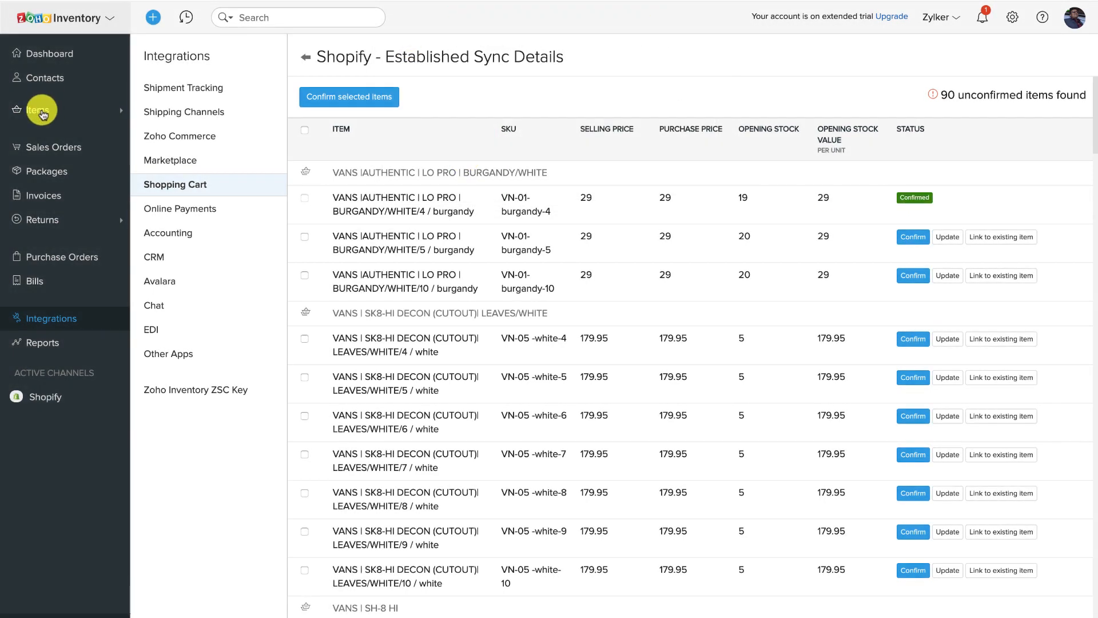
Return to the item list filtered to Unconfirmed Items and look through the imported entries.
click(41, 113)
click(37, 156)
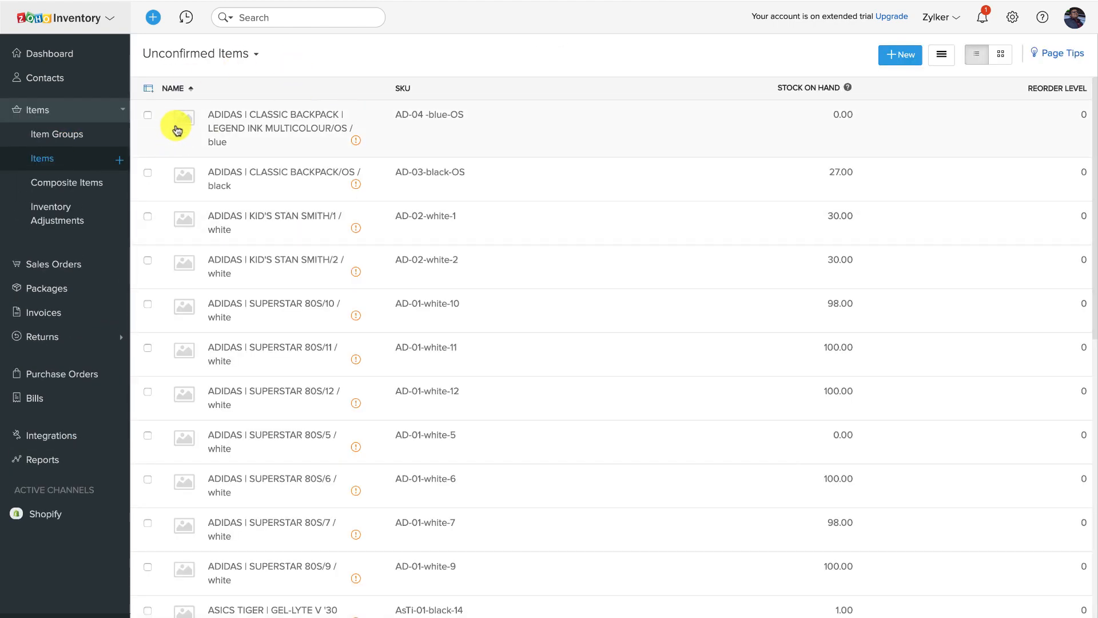
scroll(250, 240, down, 2)
scroll(250, 241, down, 5)
scroll(245, 238, up, 10)
Select all 25 unconfirmed items on the page, review them in the confirmation list and confirm them.
click(148, 116)
click(148, 88)
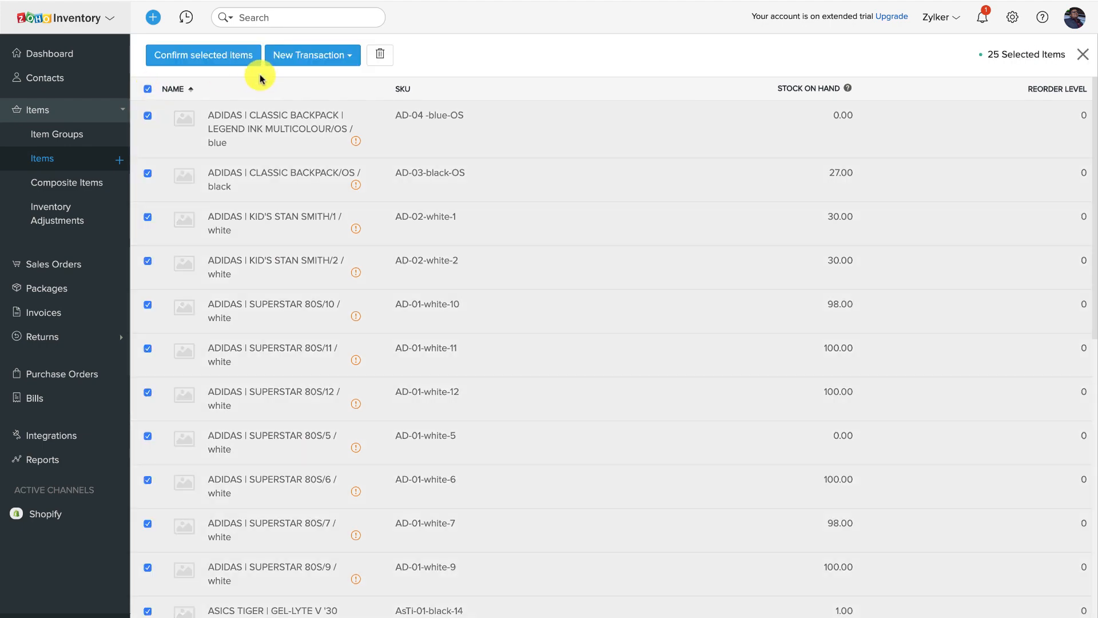
scroll(284, 311, down, 12)
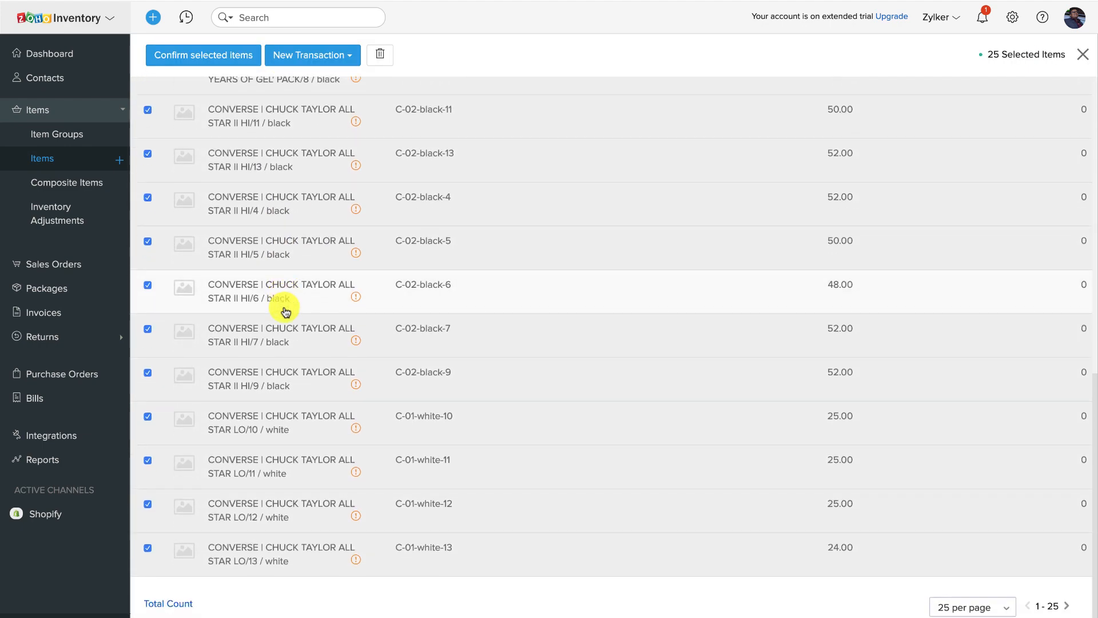
scroll(285, 312, up, 12)
scroll(286, 310, up, 2)
click(220, 58)
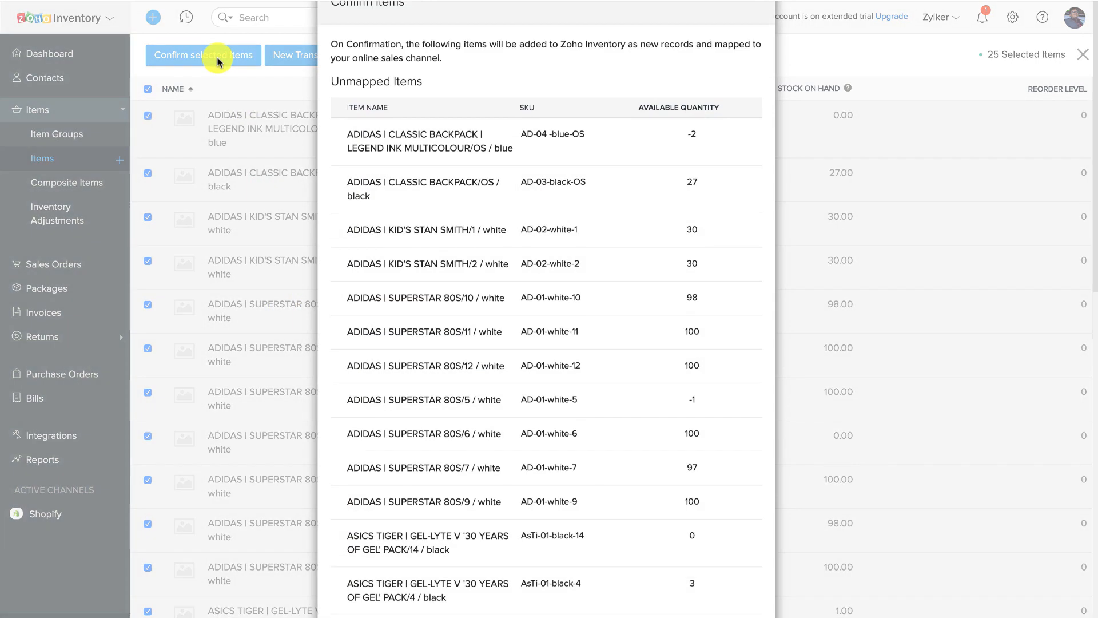
scroll(423, 165, down, 15)
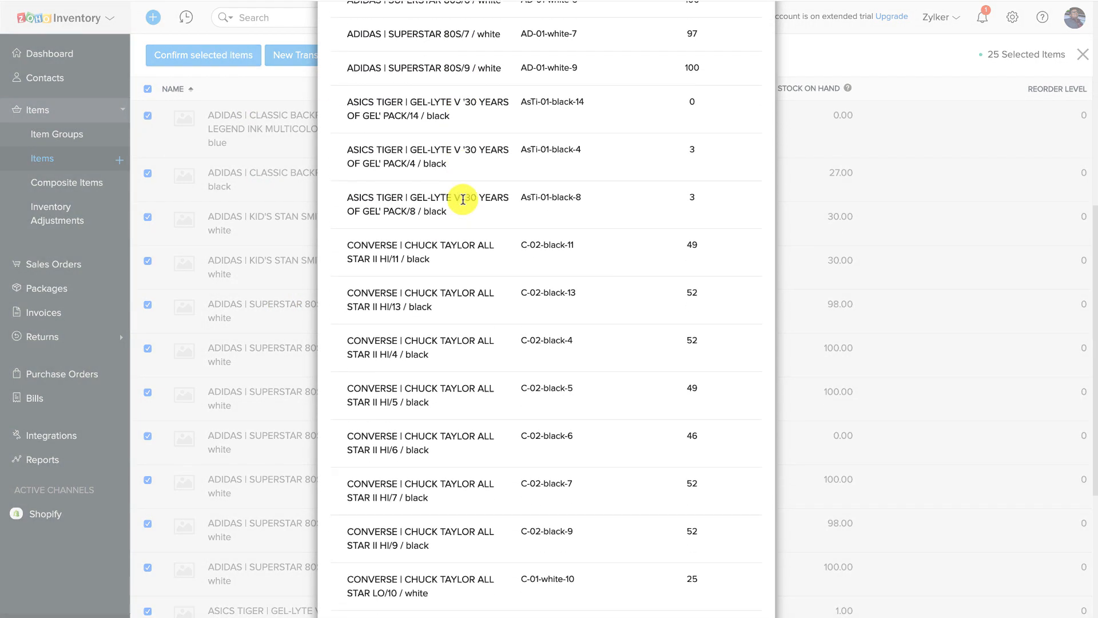
click(357, 592)
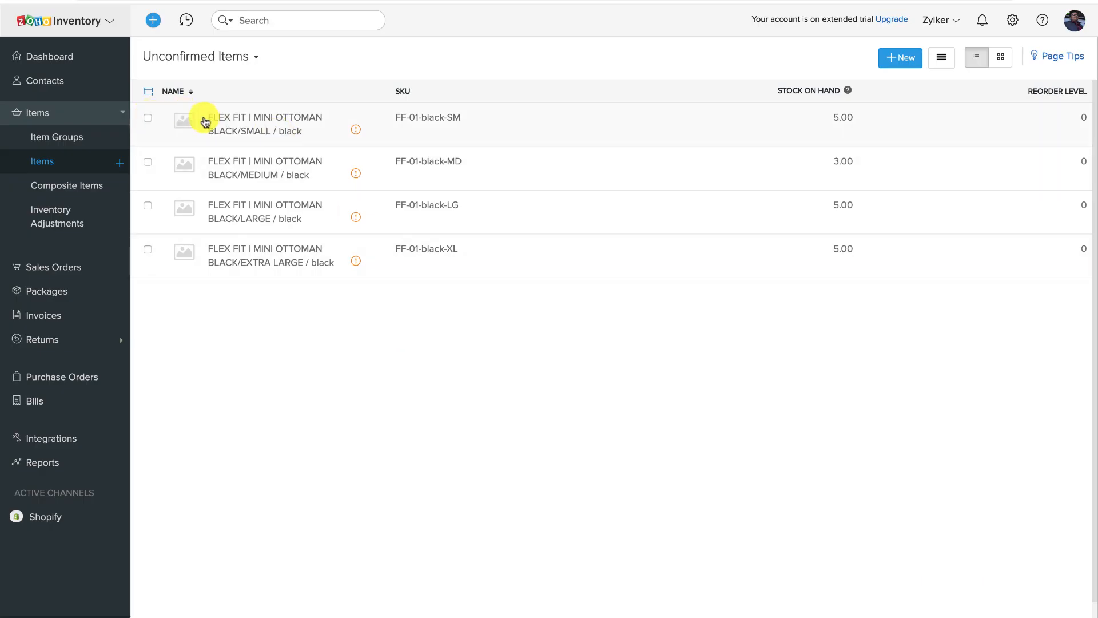
Link the unconfirmed item FLEX FIT | MINI OTTOMAN BLACK/SMALL / black to the existing master item FLEX FIT | MINI OTTOMAN BLACK/s / black and merge them.
click(229, 118)
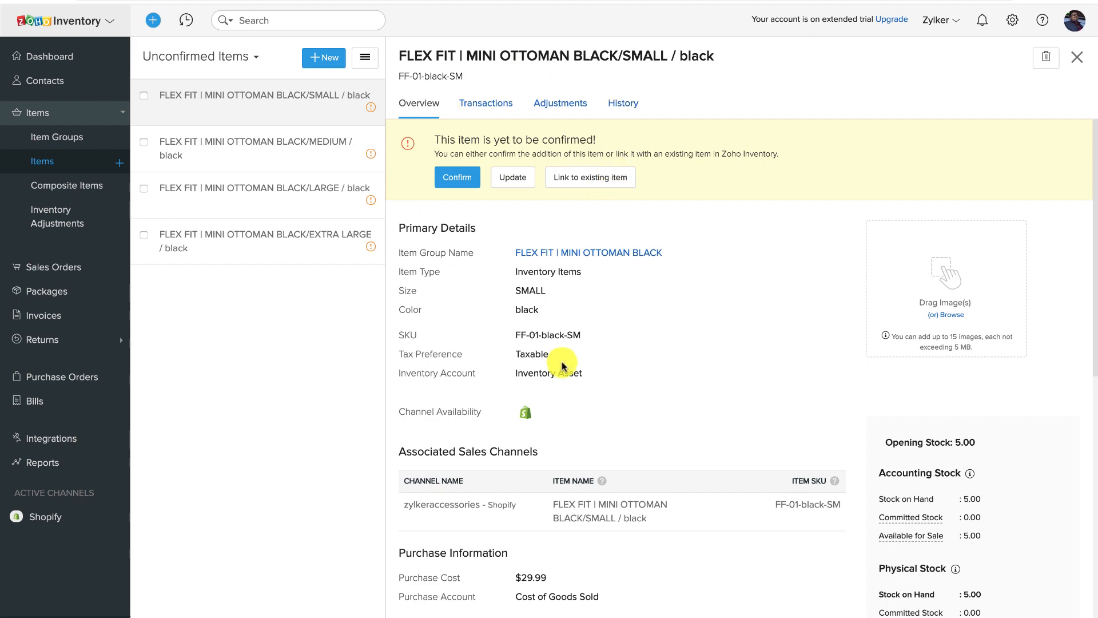
click(584, 179)
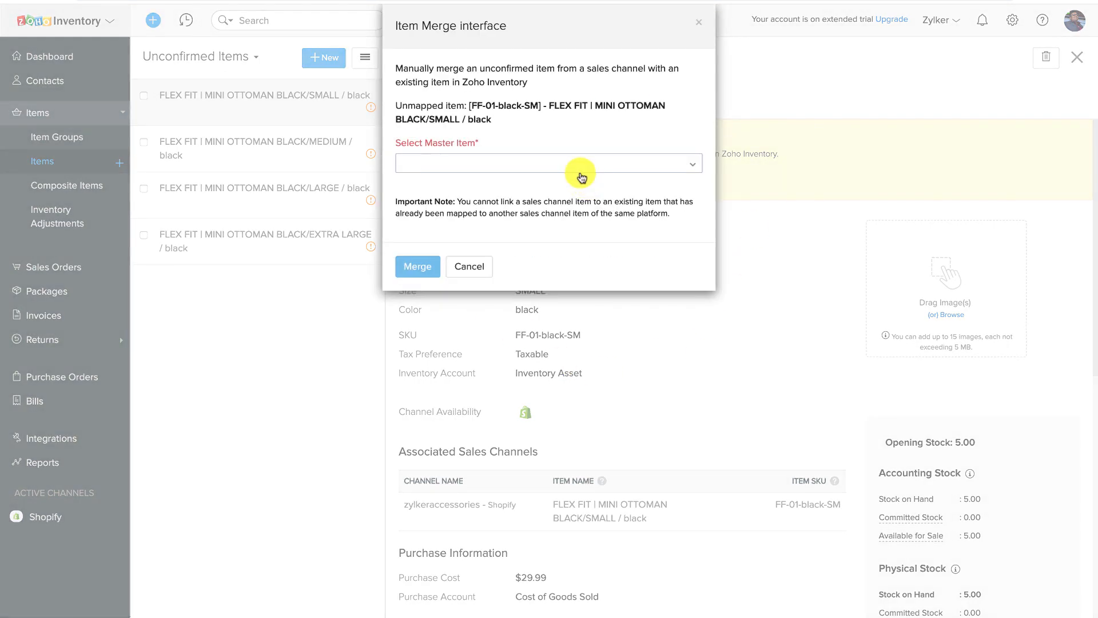
click(522, 167)
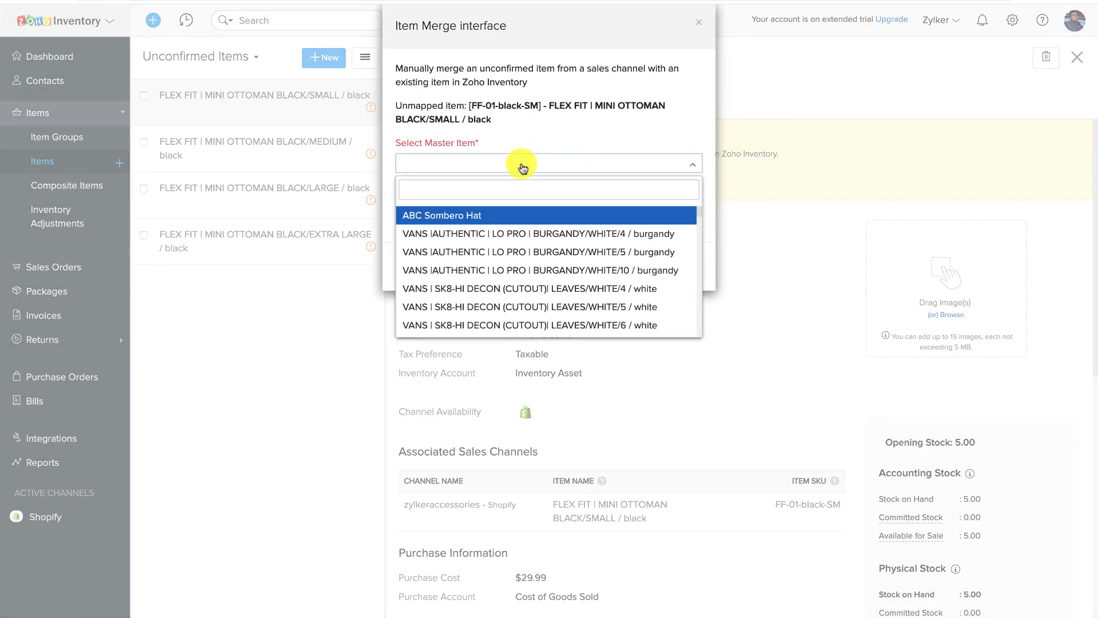
text(fle)
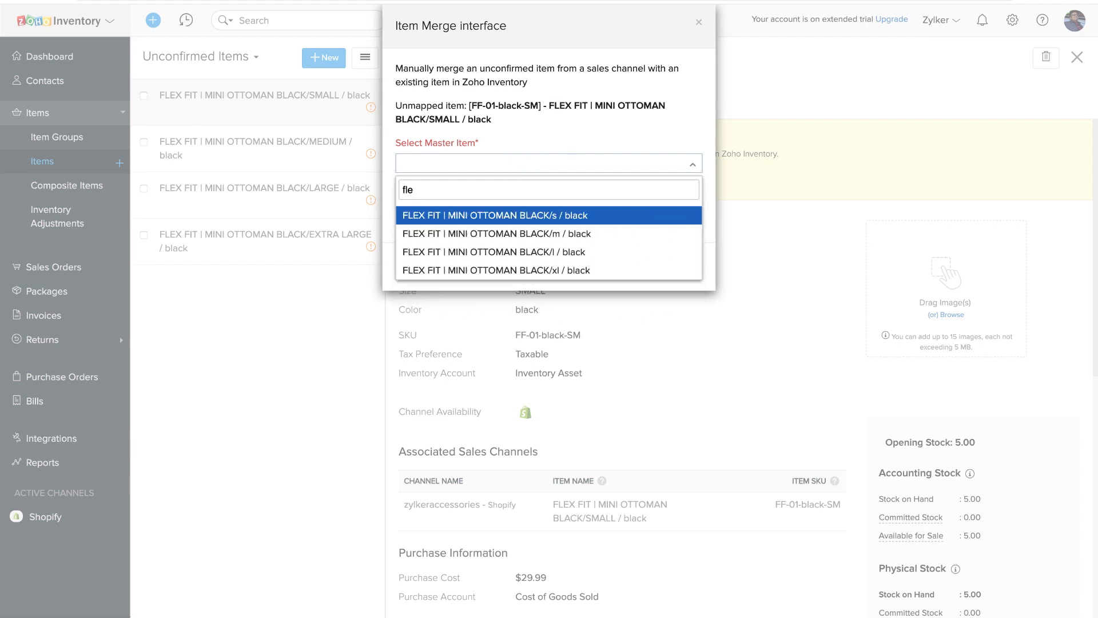
click(567, 216)
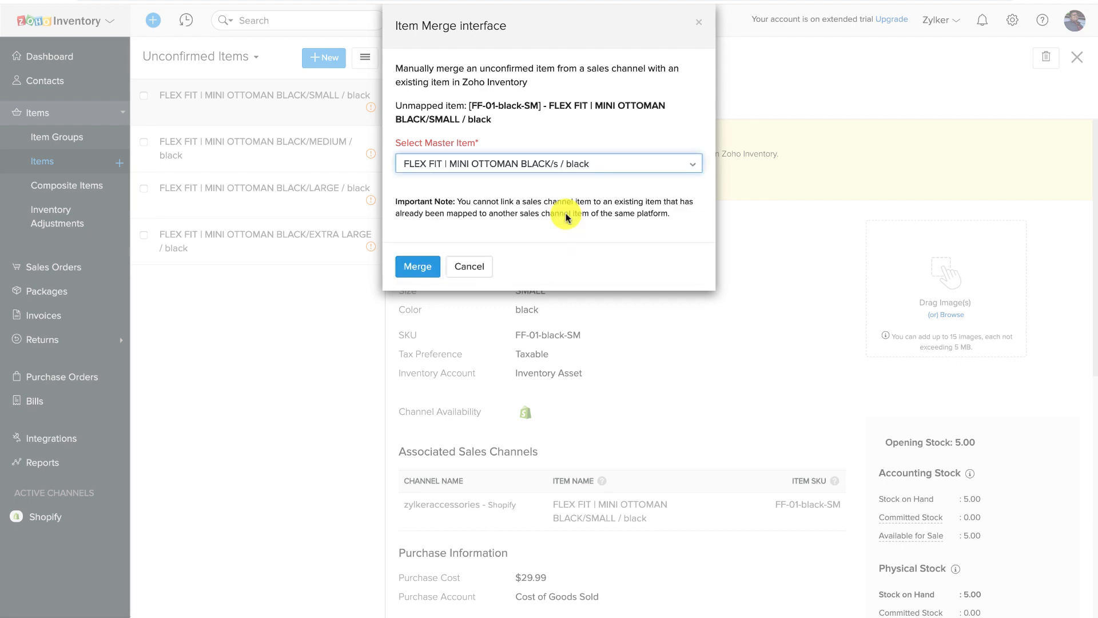
click(420, 266)
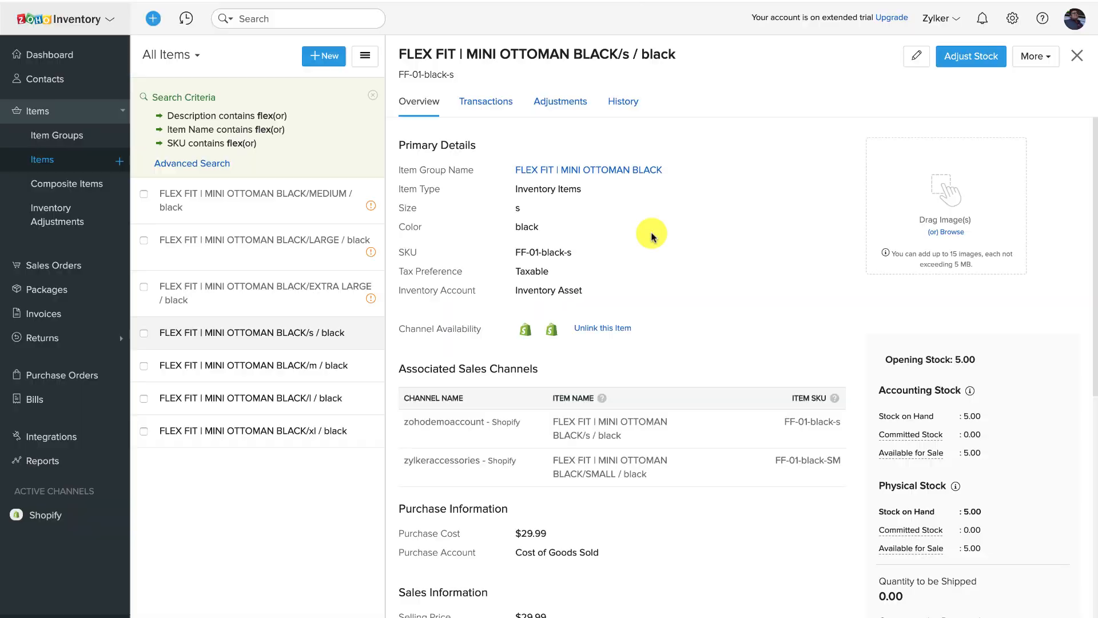
Start unlinking FLEX FIT | MINI OTTOMAN BLACK/s / black from its sales channels and select both Shopify stores.
scroll(646, 231, down, 3)
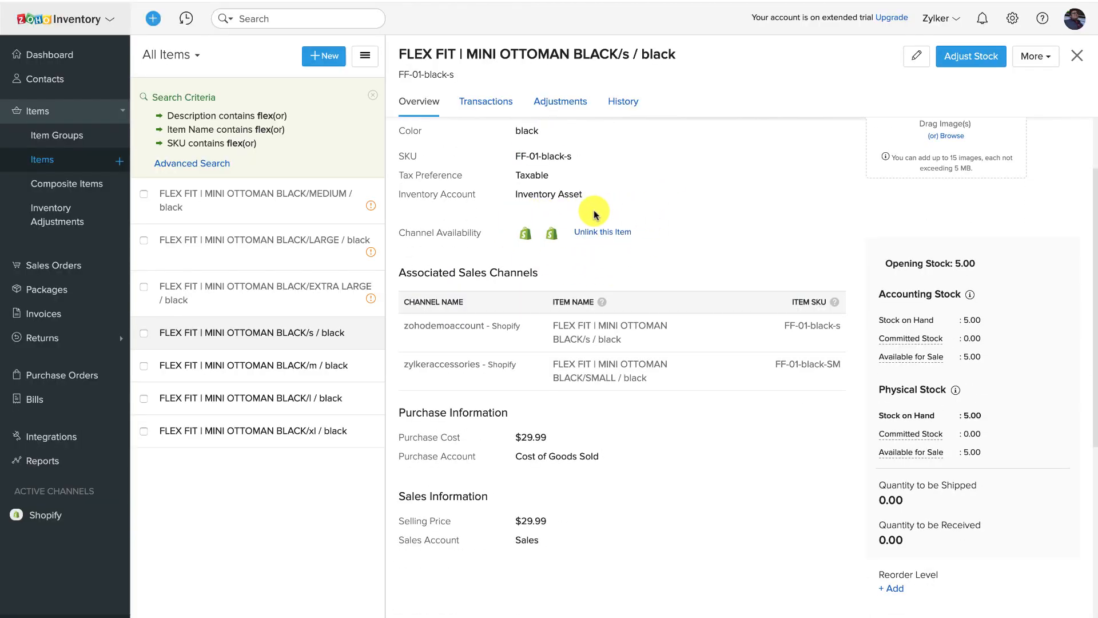
click(588, 233)
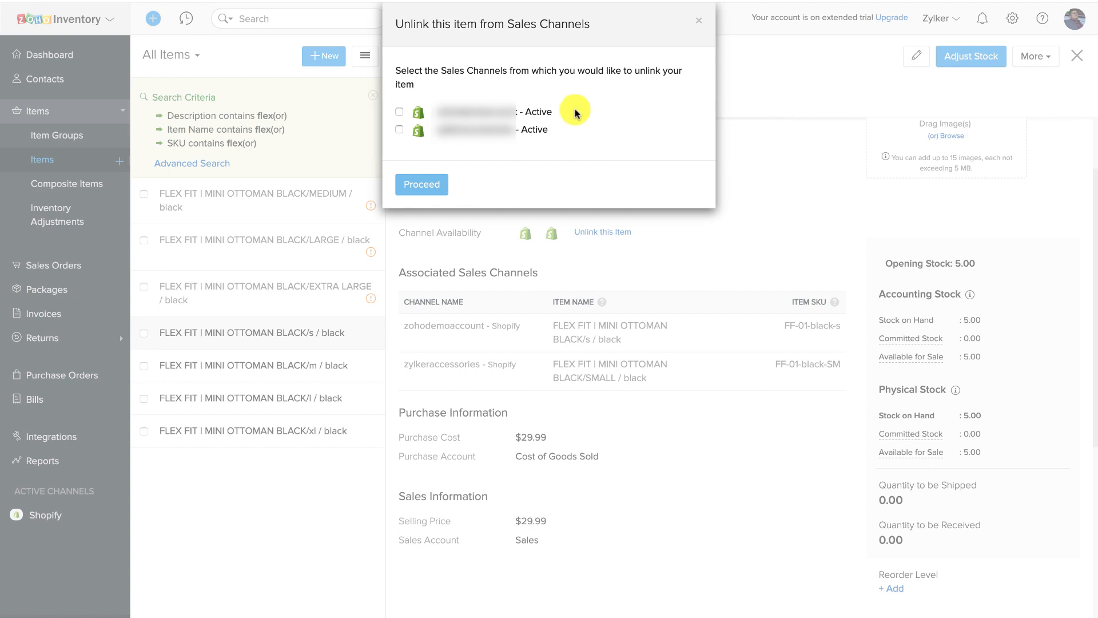
click(399, 112)
click(399, 129)
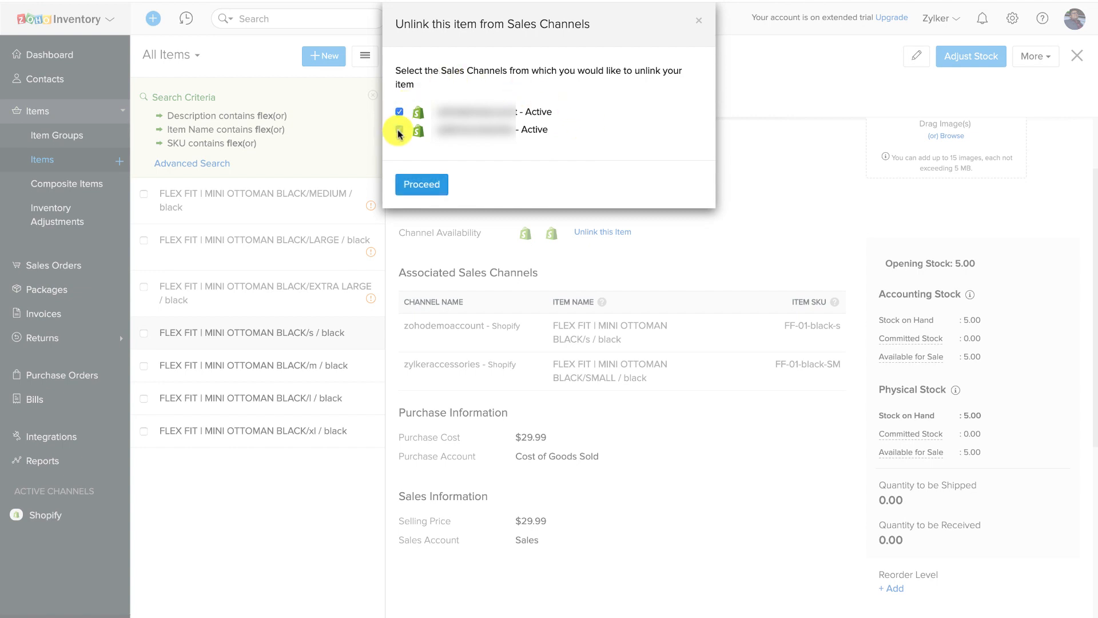
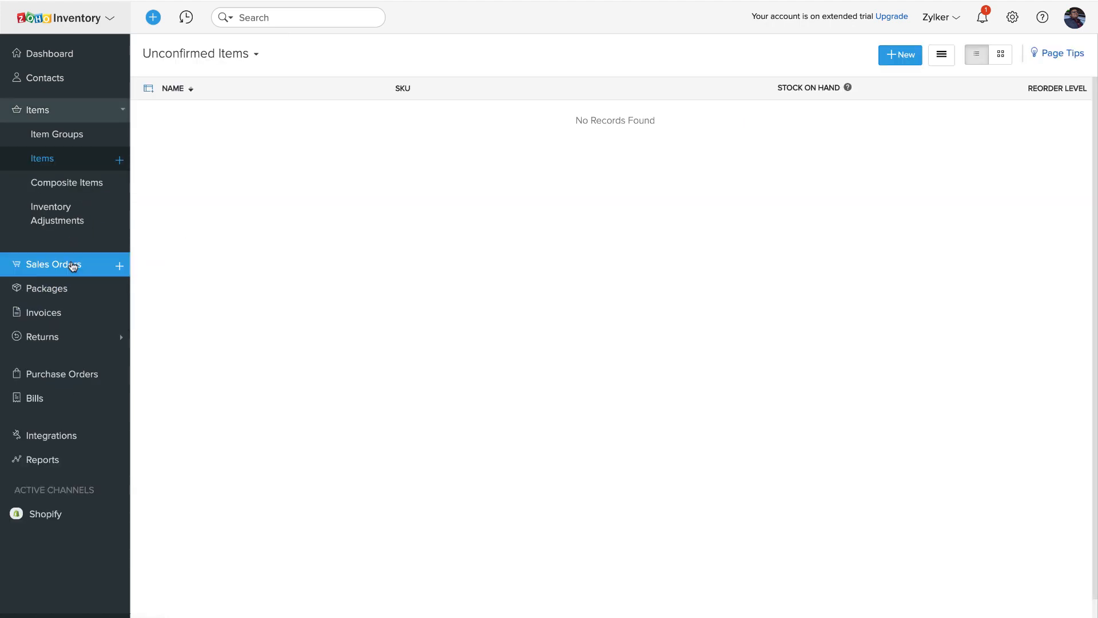
Open the most recent sales order, dated 07 Aug 2018, and examine its status, store and line items.
click(73, 265)
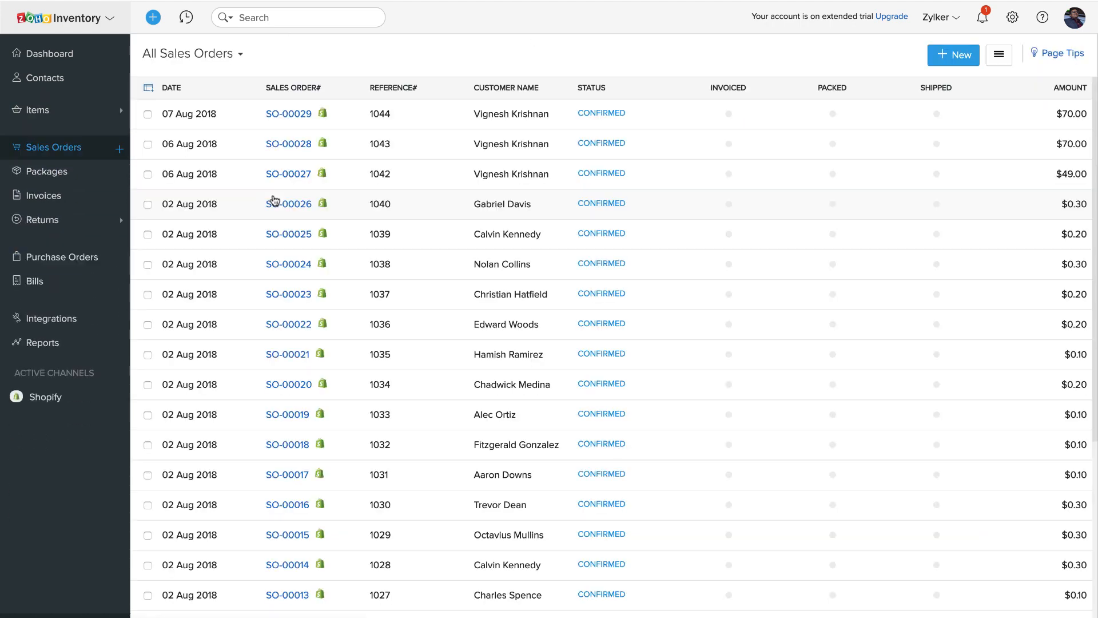
click(424, 115)
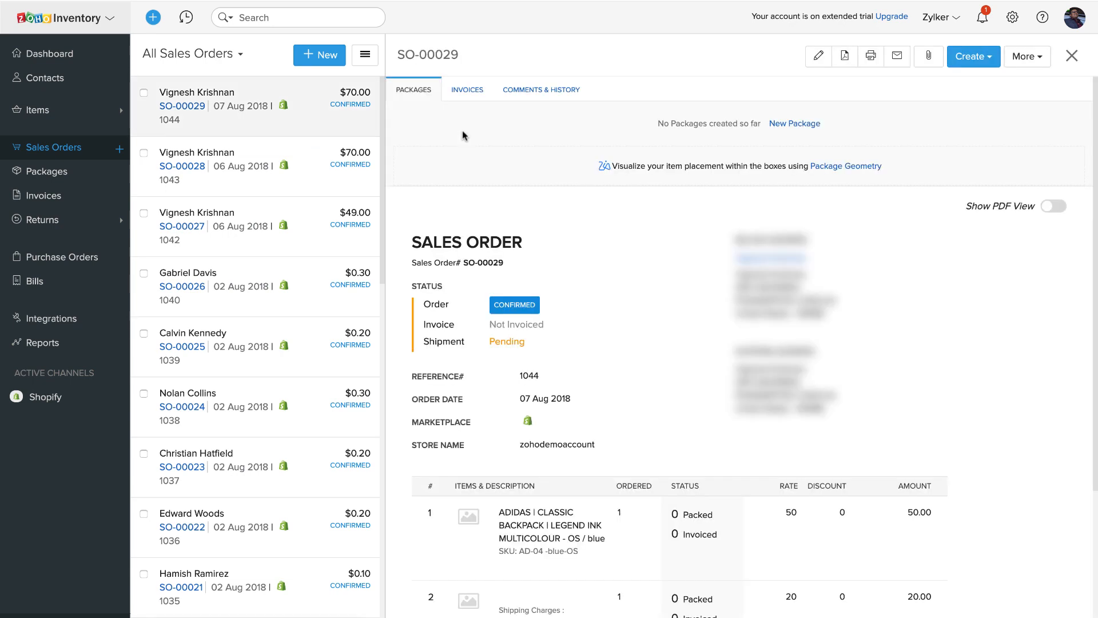
scroll(551, 247, down, 4)
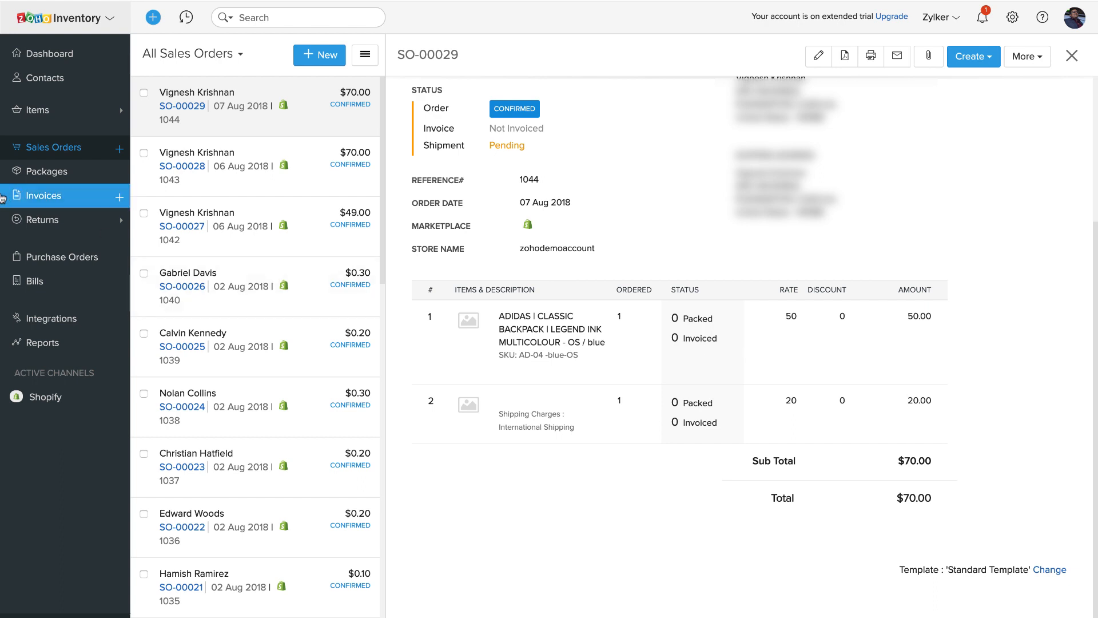
Open the full contact list and look through the customers imported from Shopify.
click(78, 81)
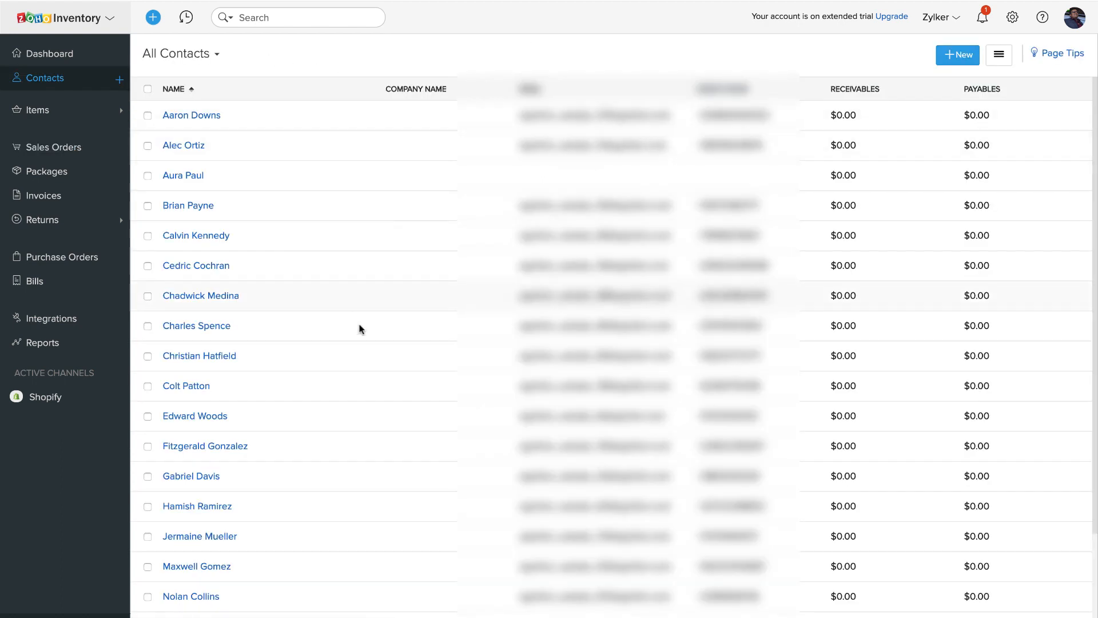
scroll(401, 420, down, 3)
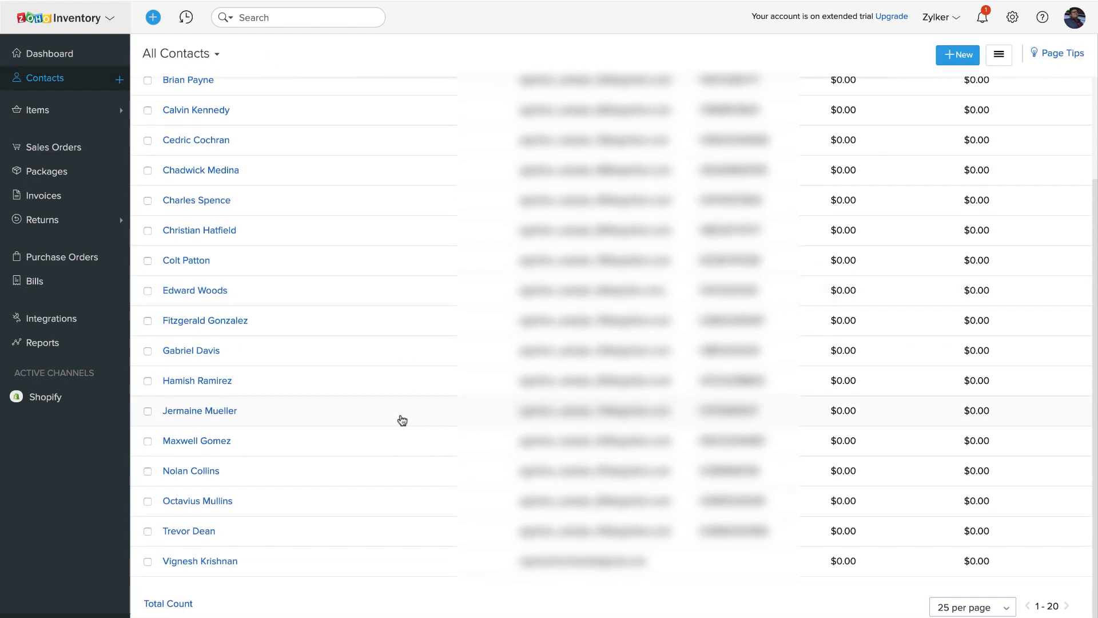
scroll(402, 421, up, 3)
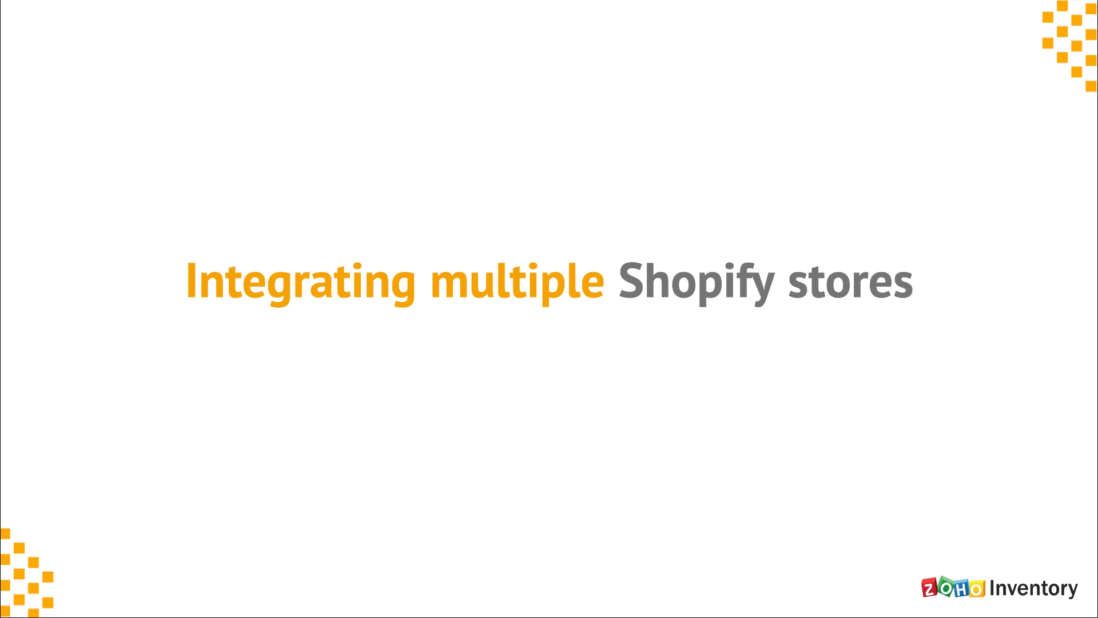
Add another Shopify store to the shopping cart integrations with the shop name zylkeraccessories and connect to it.
click(174, 93)
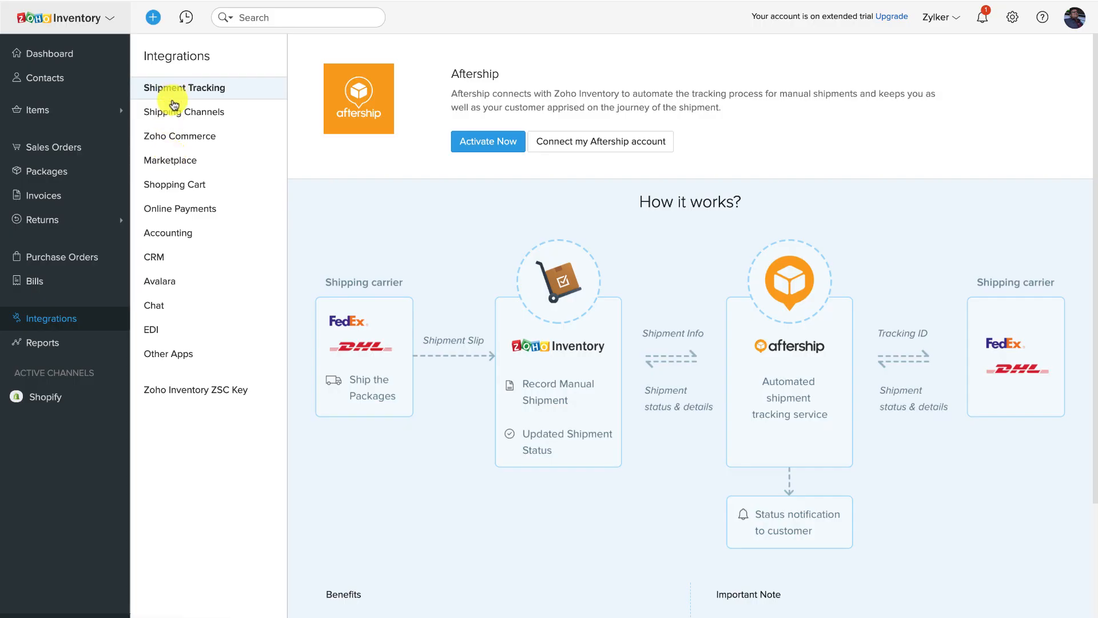
click(178, 190)
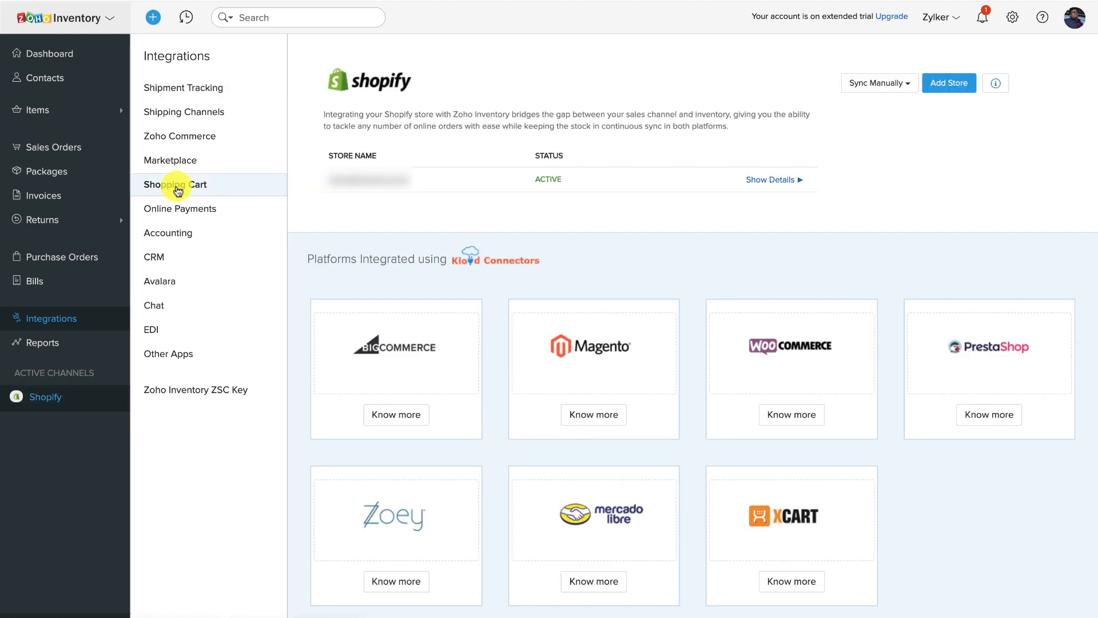
click(941, 85)
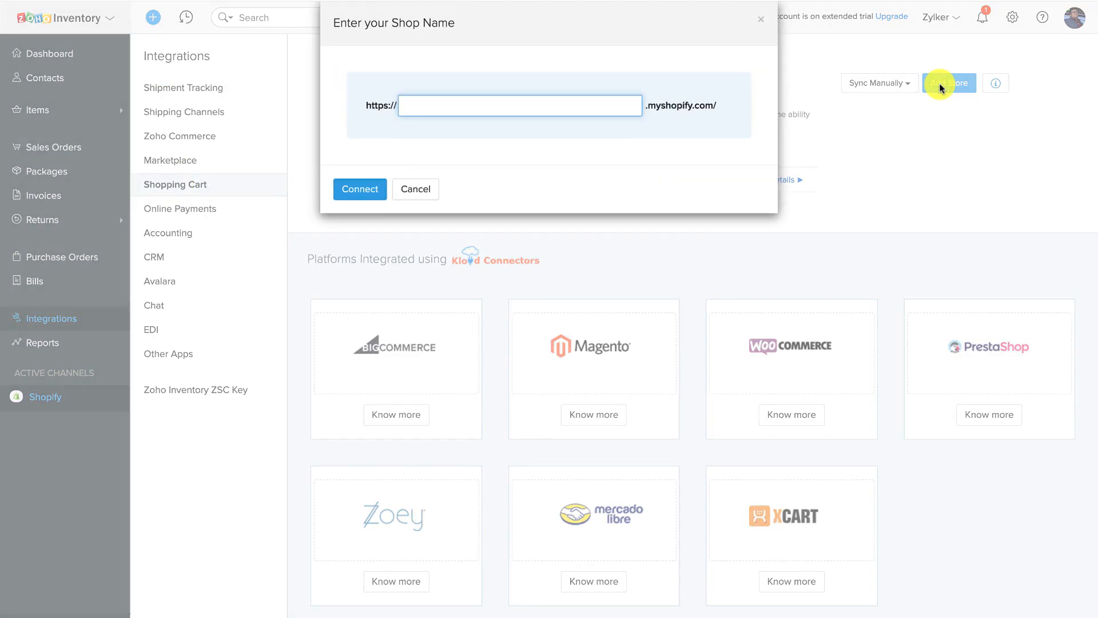
text(zylker)
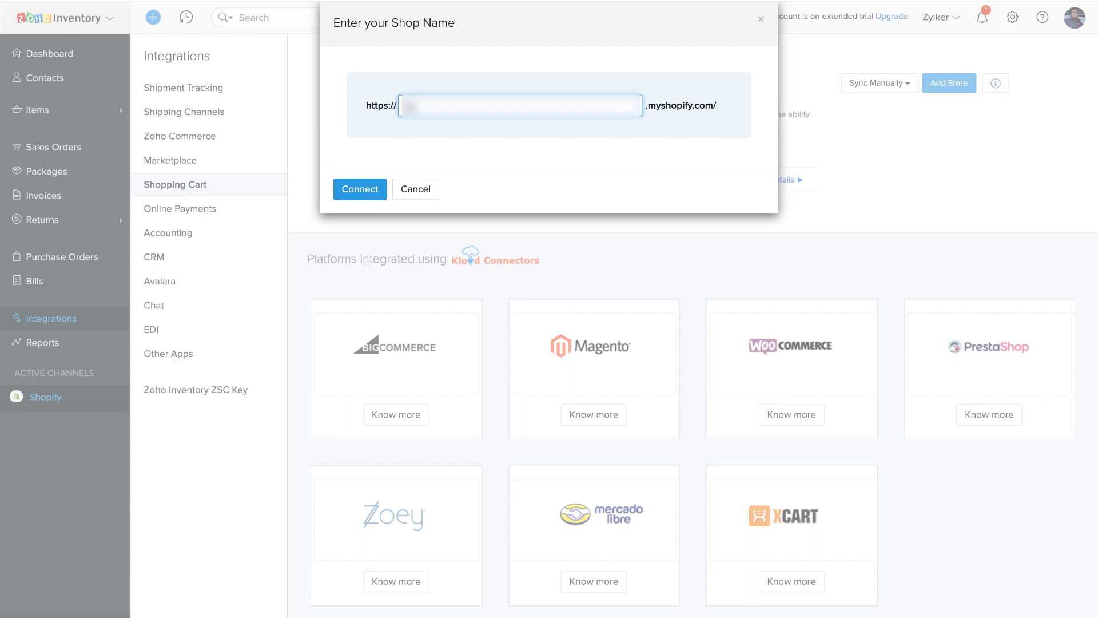
text(sports)
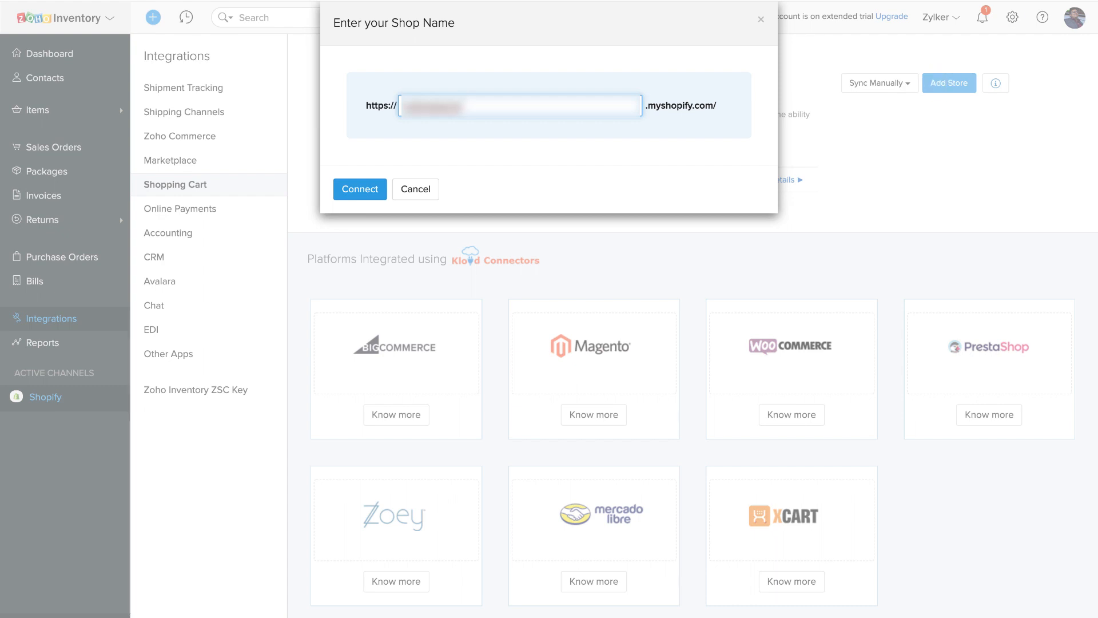
double_click(479, 106)
key(super+v)
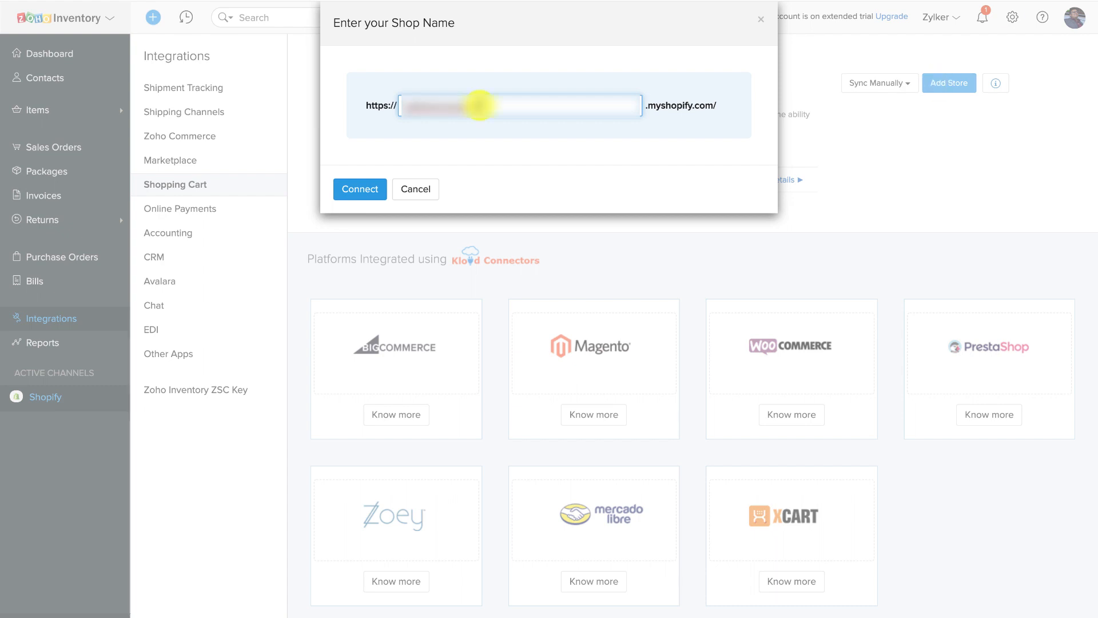
click(377, 190)
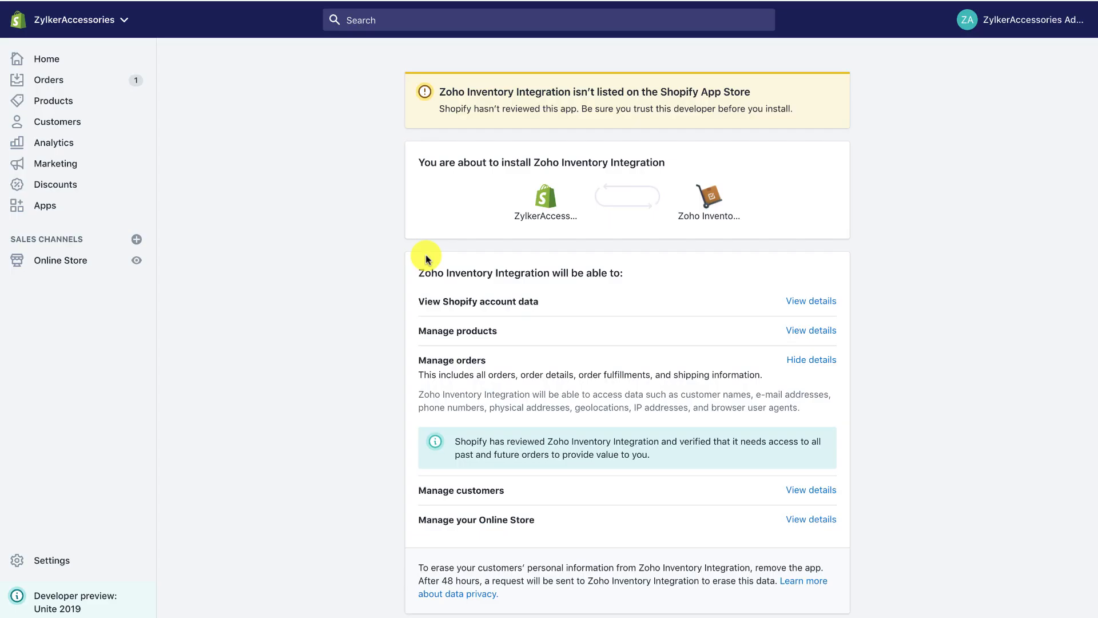
Install the unlisted Zoho Inventory Integration app in the Shopify store, then return to the shopping cart integrations overview.
scroll(378, 302, down, 3)
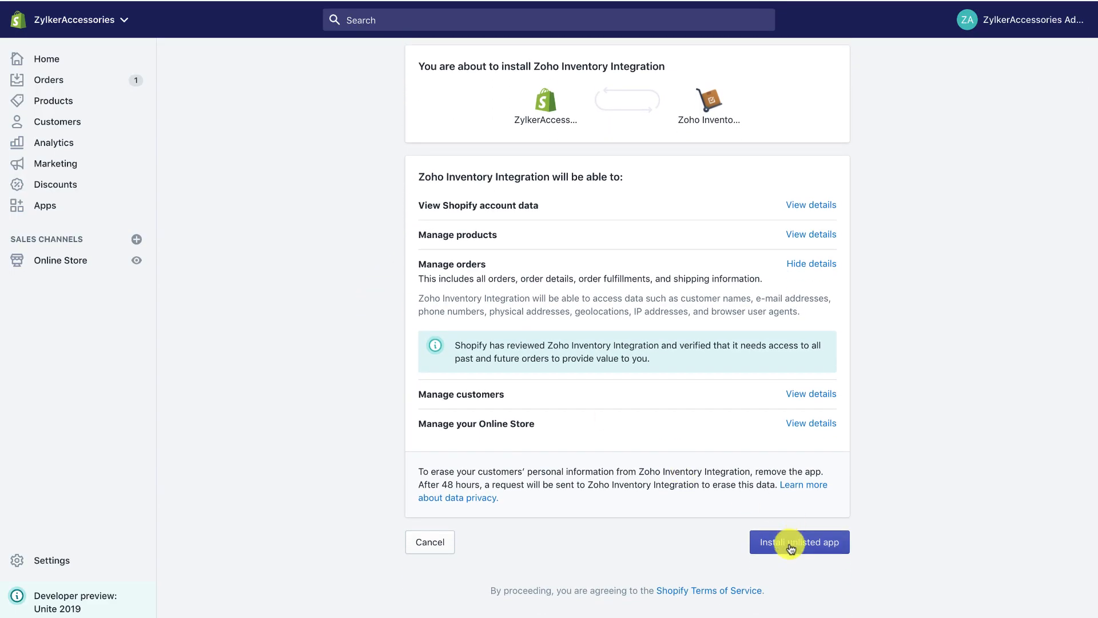
click(792, 547)
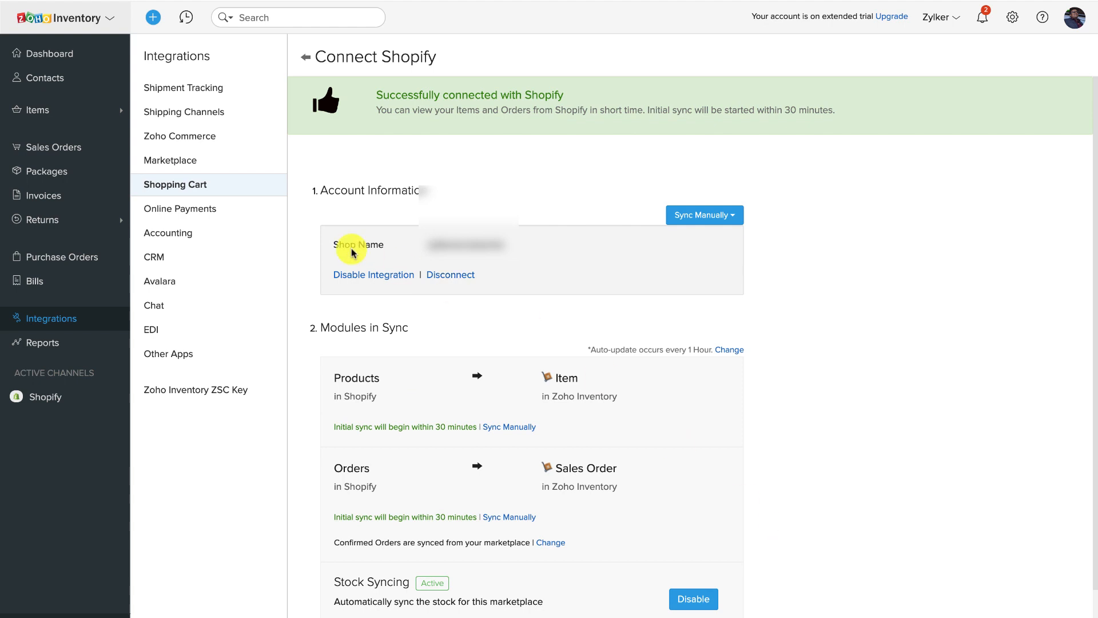
click(173, 186)
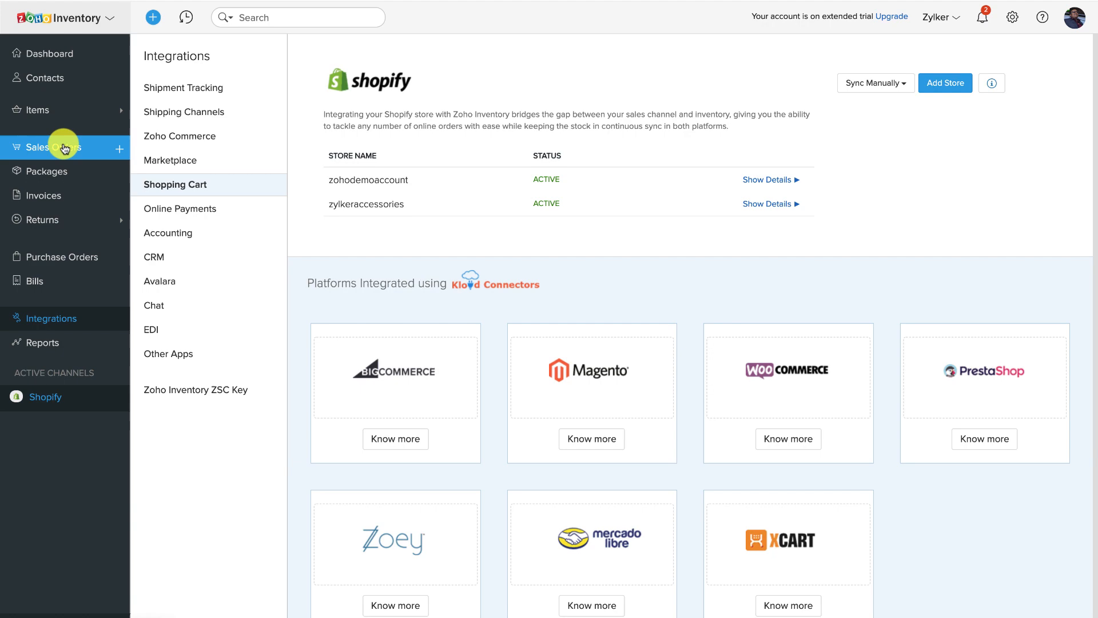
Open the sales orders list, check the Shopify sync notifications and close them.
click(63, 147)
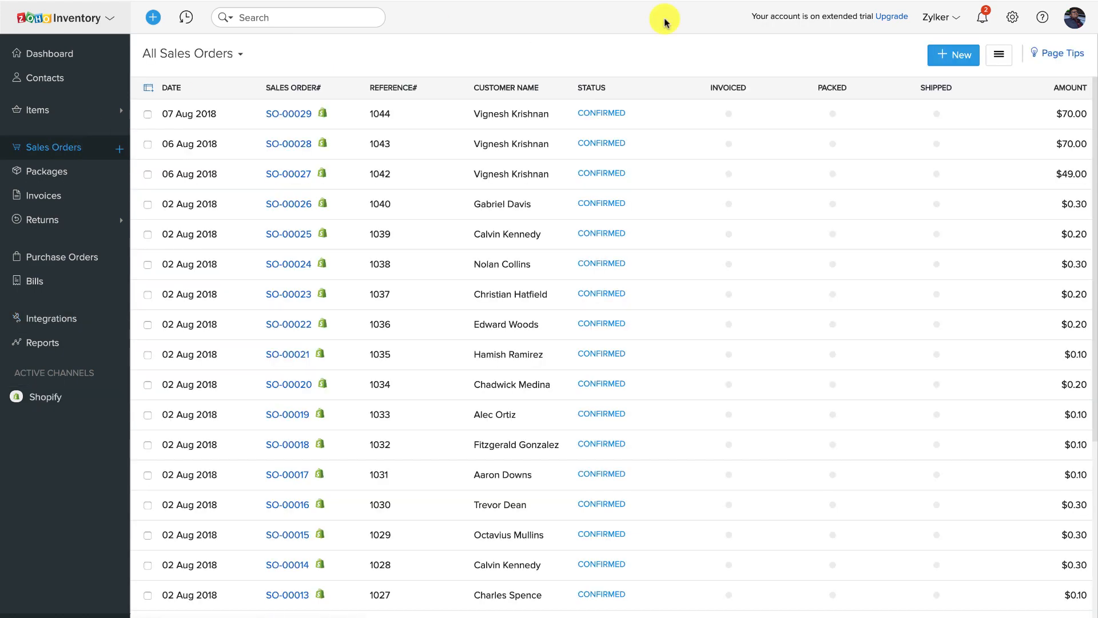
click(982, 20)
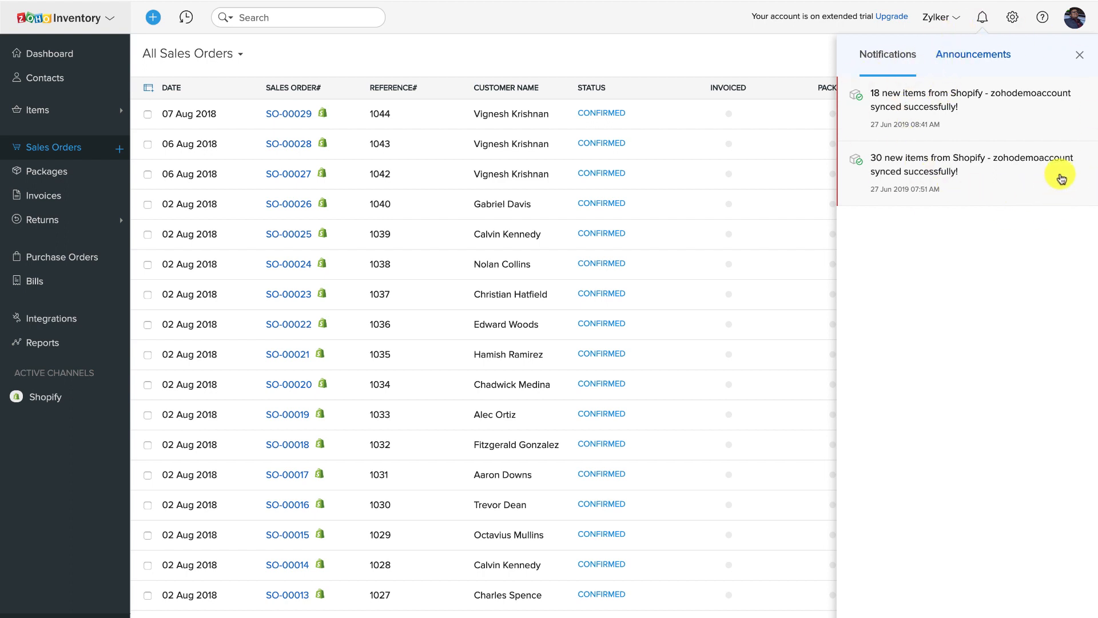
click(1083, 57)
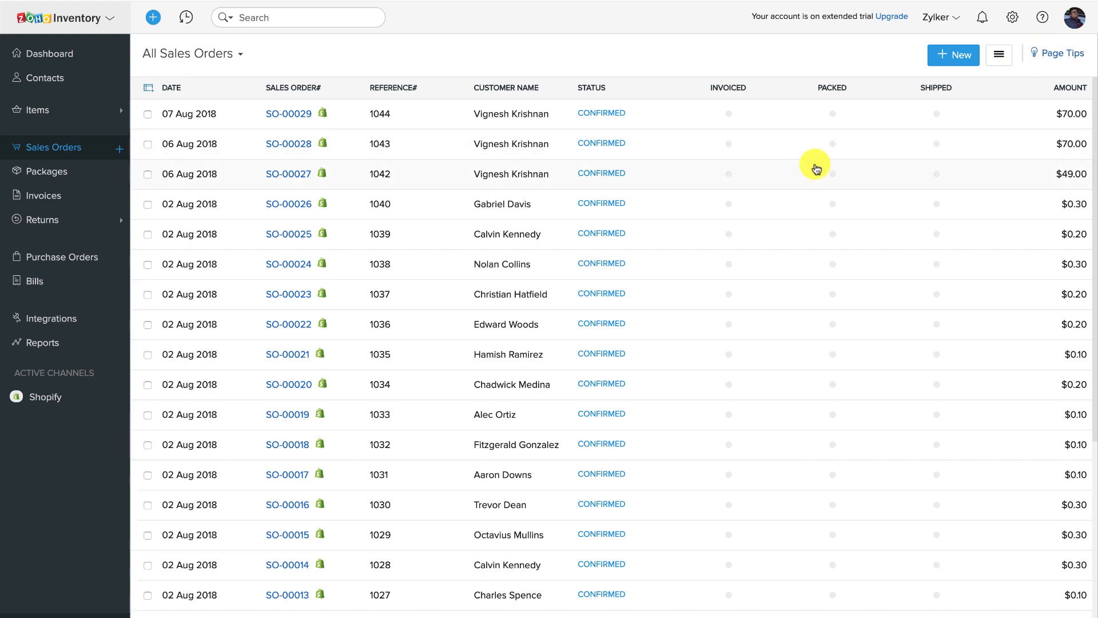
Open the 07 Aug 2018 sales order, review its details, and create and save a package for the ADIDAS Classic Backpack.
click(363, 118)
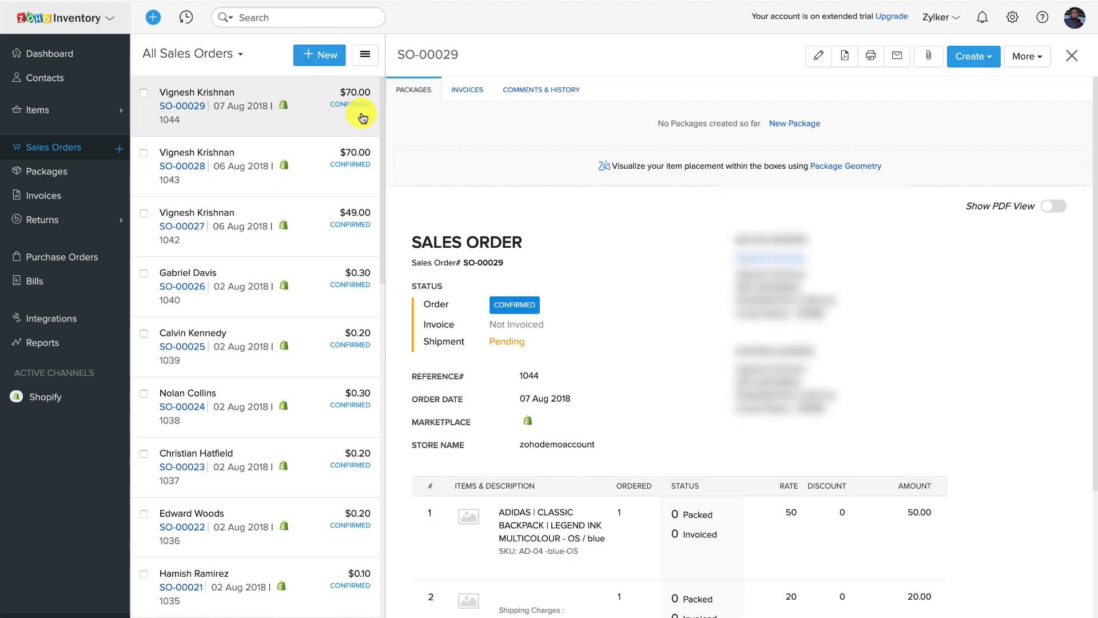
scroll(654, 296, down, 2)
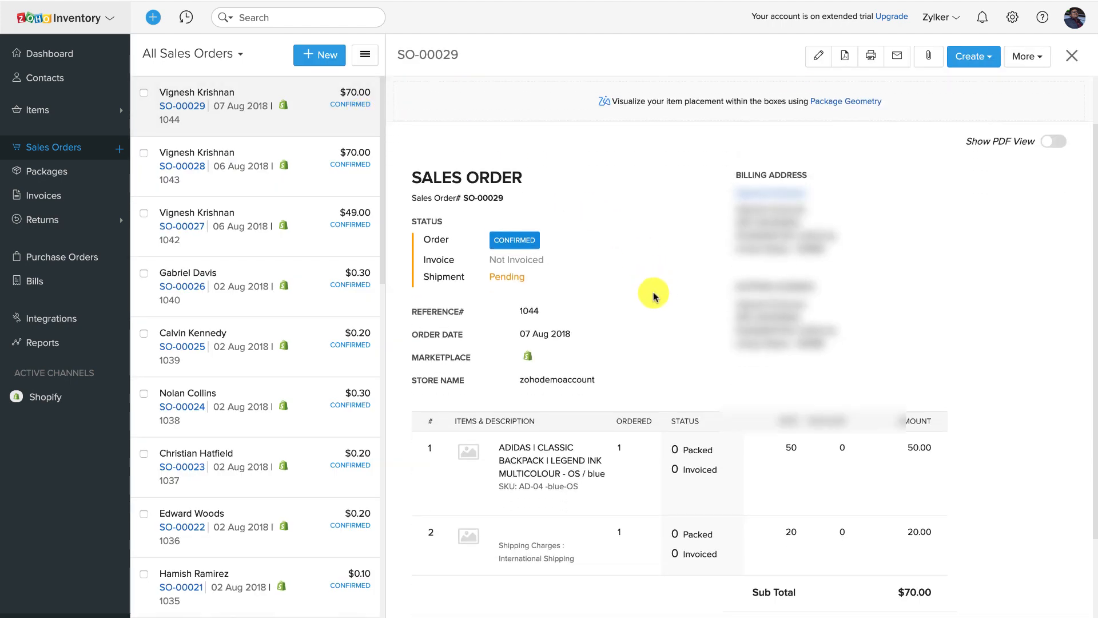
scroll(654, 296, up, 1)
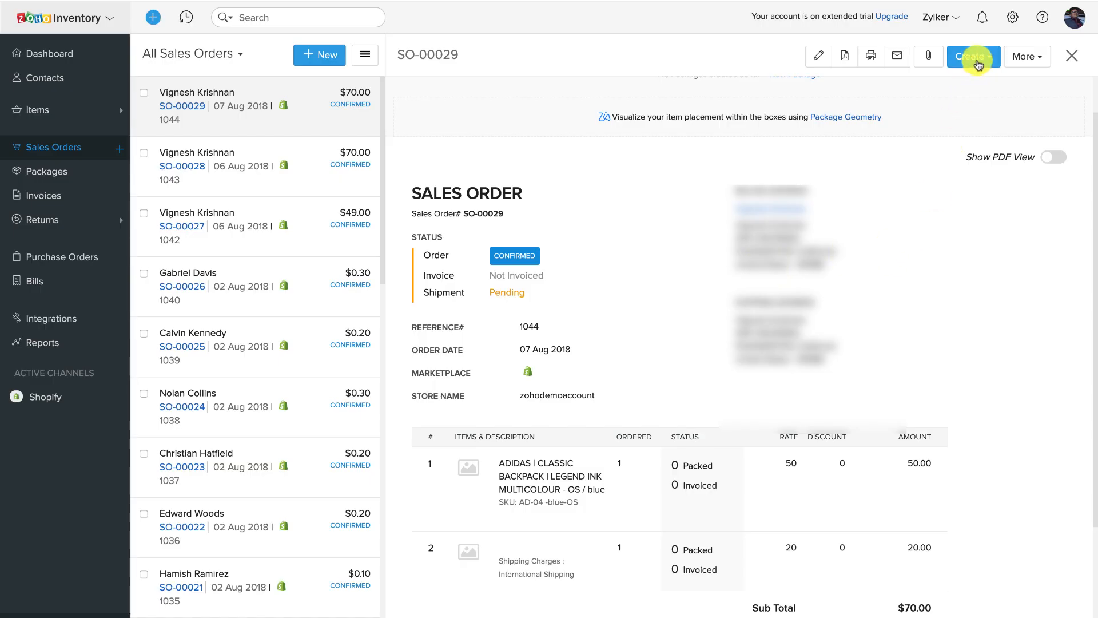
click(978, 63)
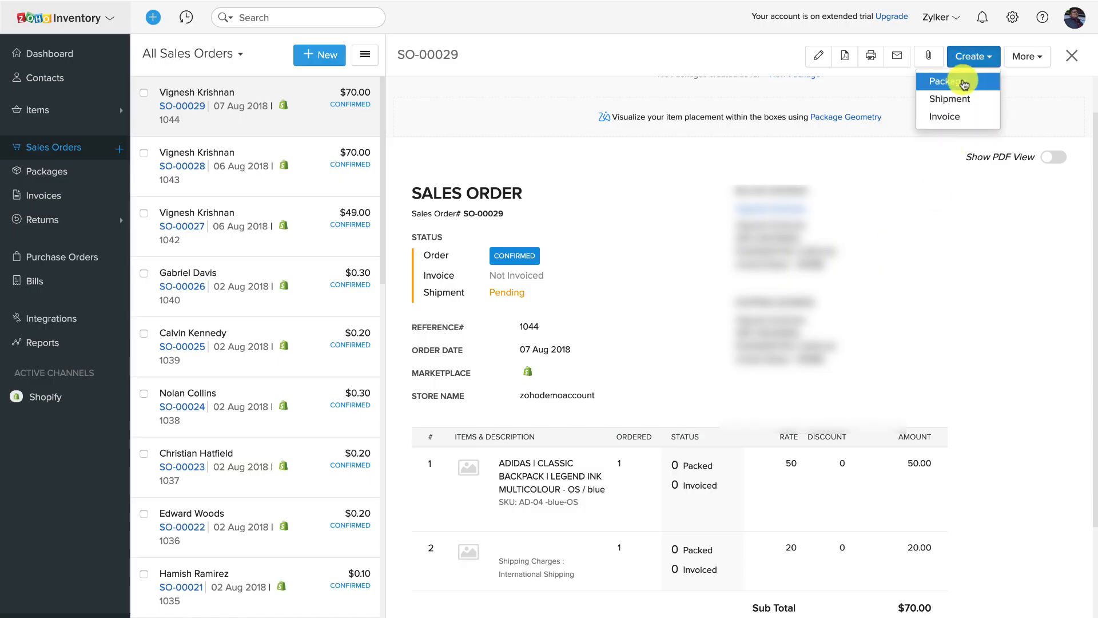
click(964, 82)
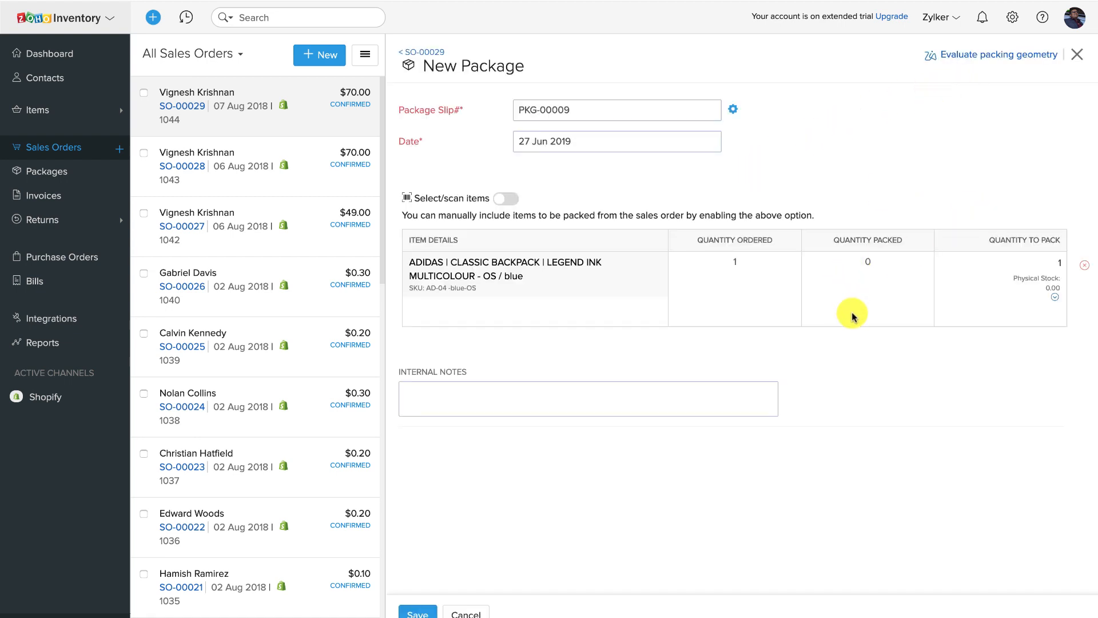
click(412, 614)
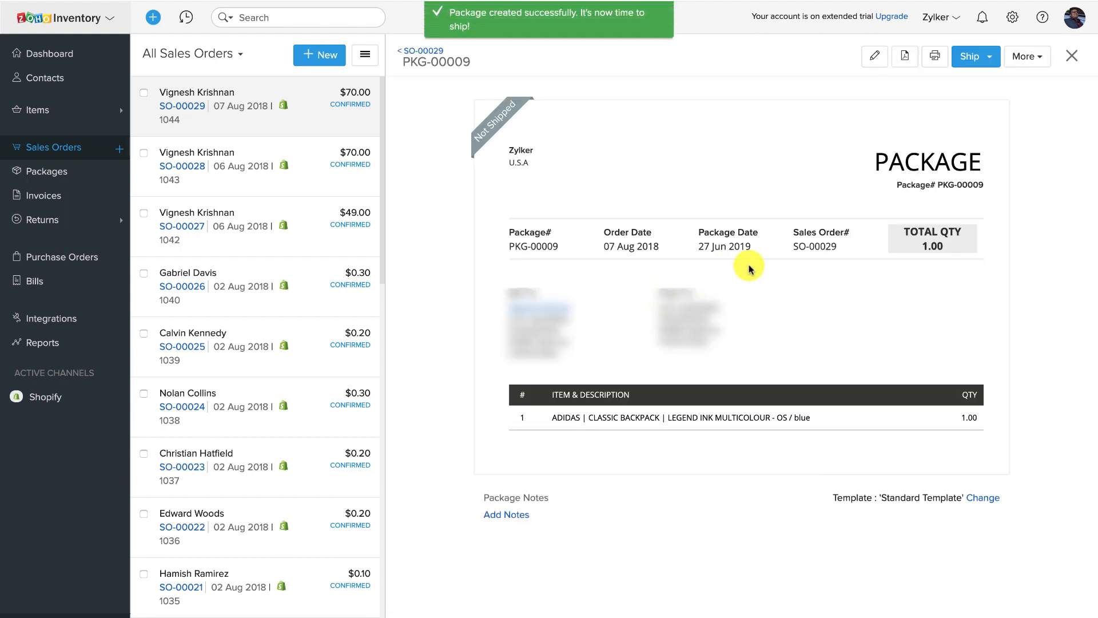
Ship the new package manually with the carrier set to "Self - 0091" and save the shipment.
click(987, 63)
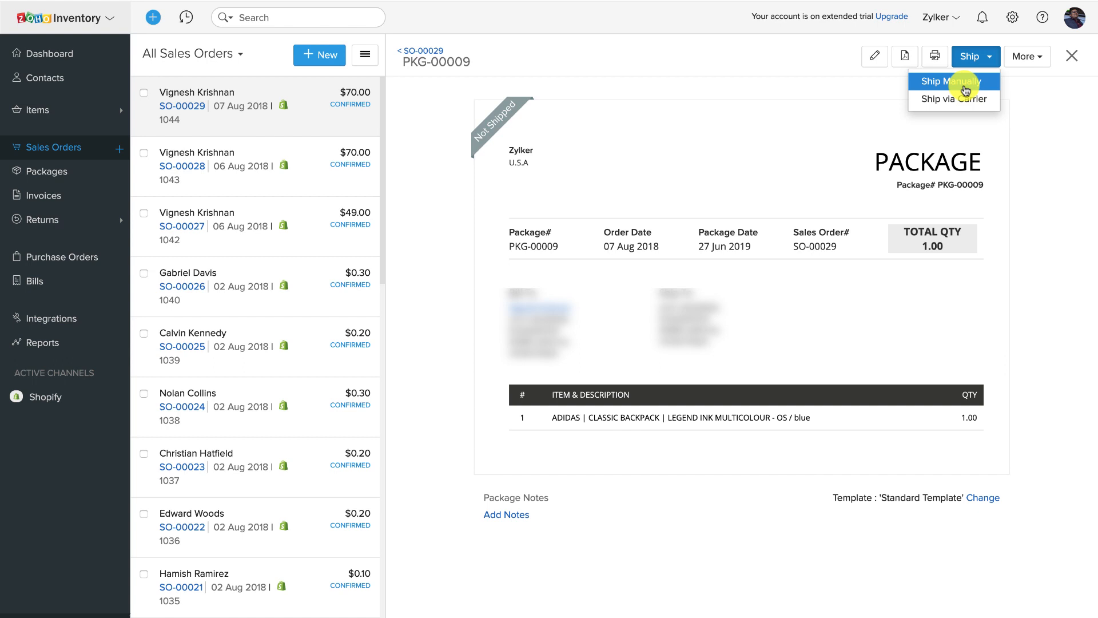
click(965, 91)
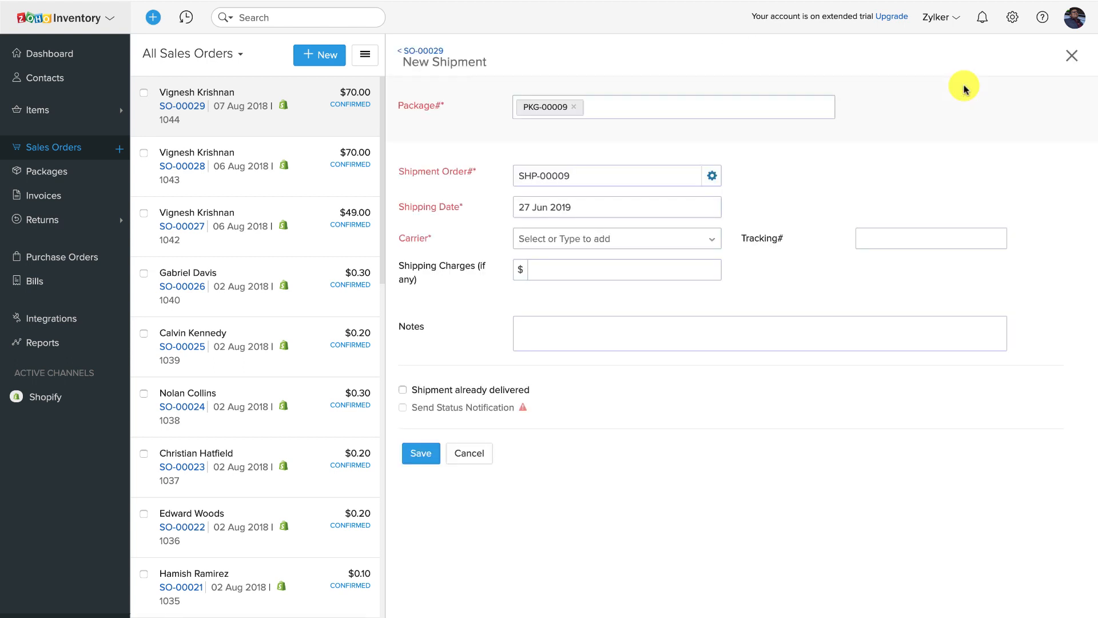
click(627, 237)
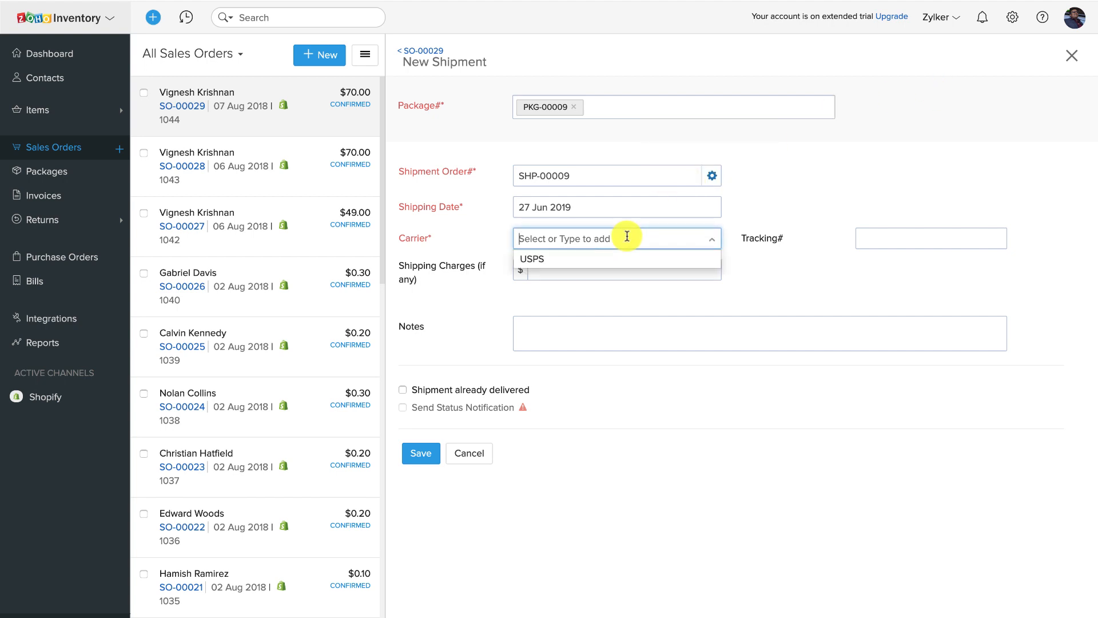
text(Se)
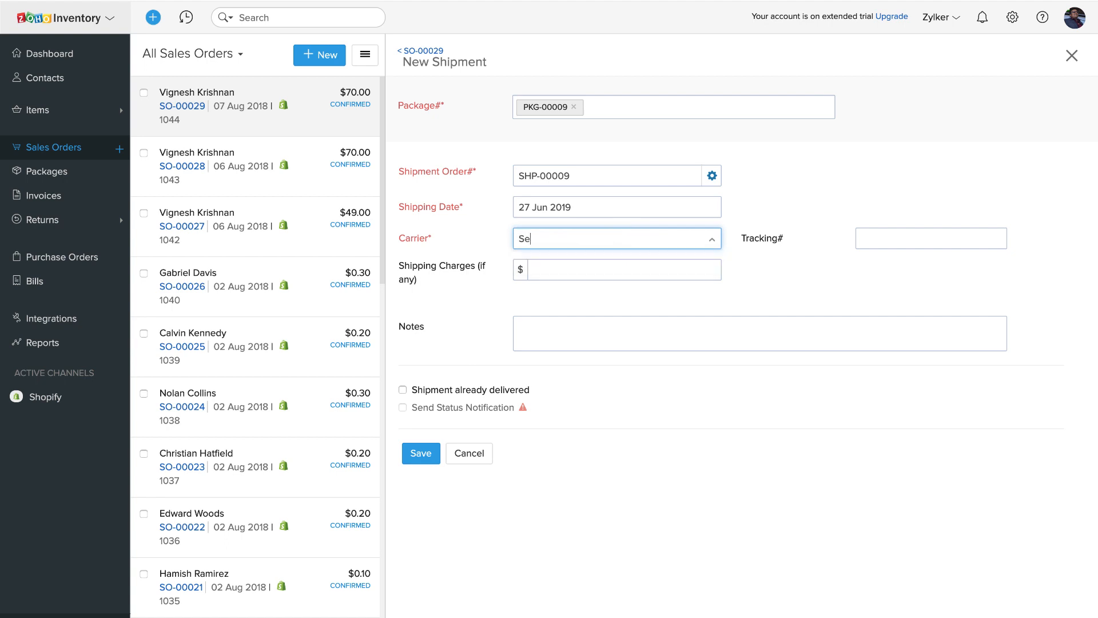
text(lf)
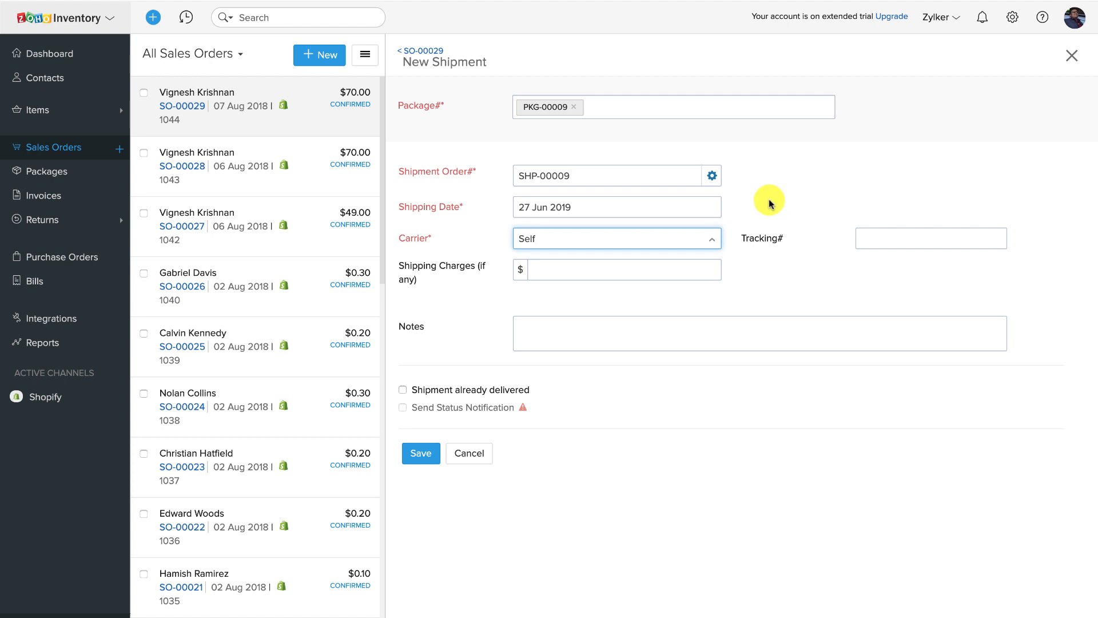
text( - )
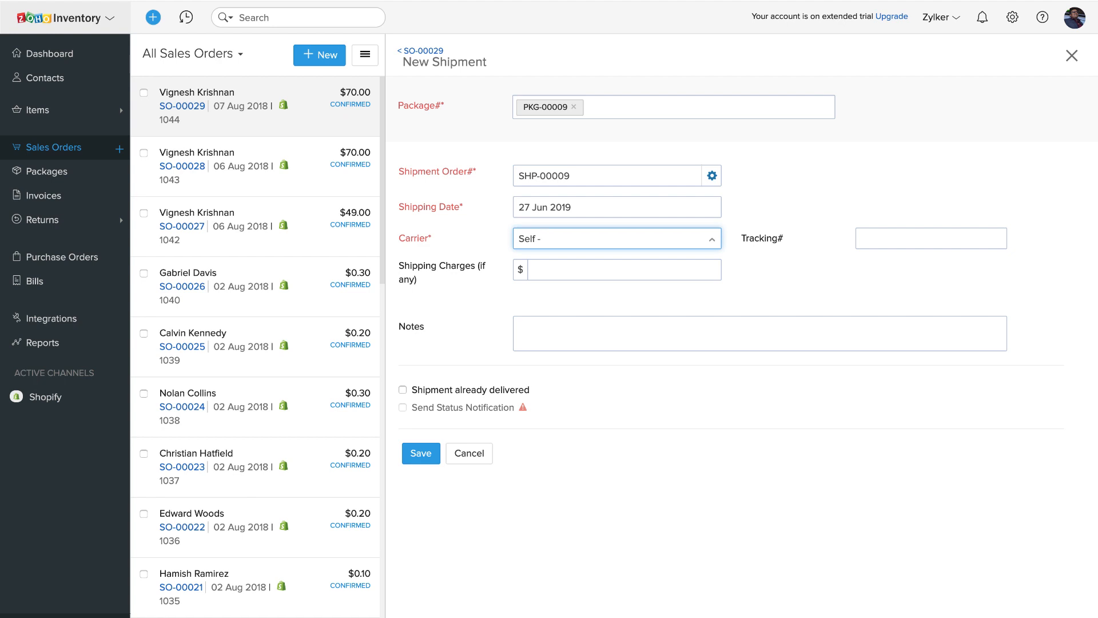
text(0091)
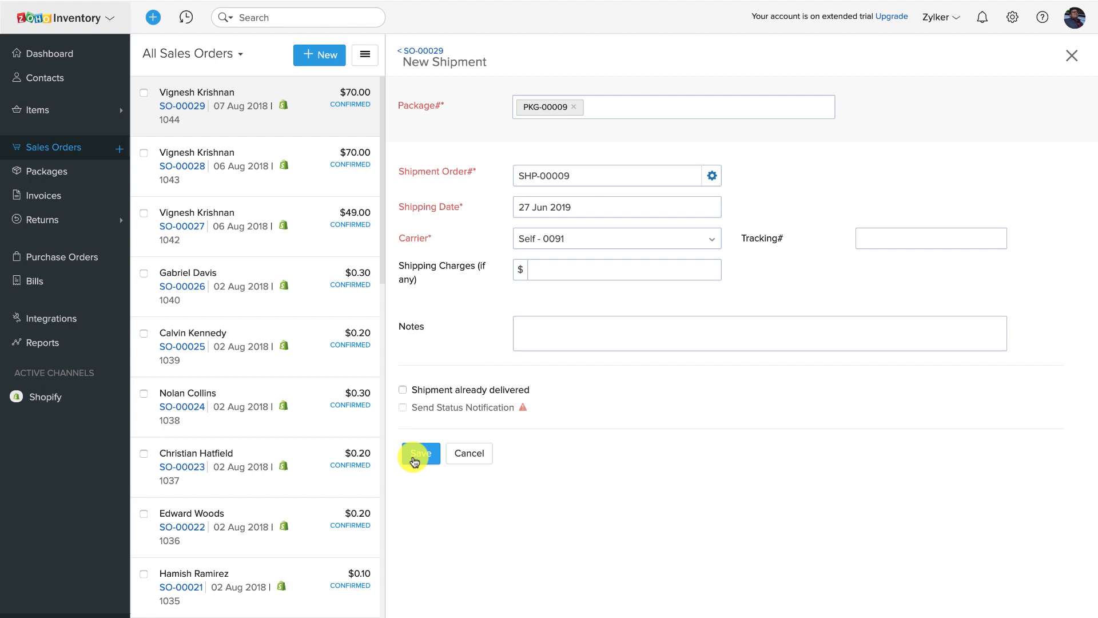
click(415, 461)
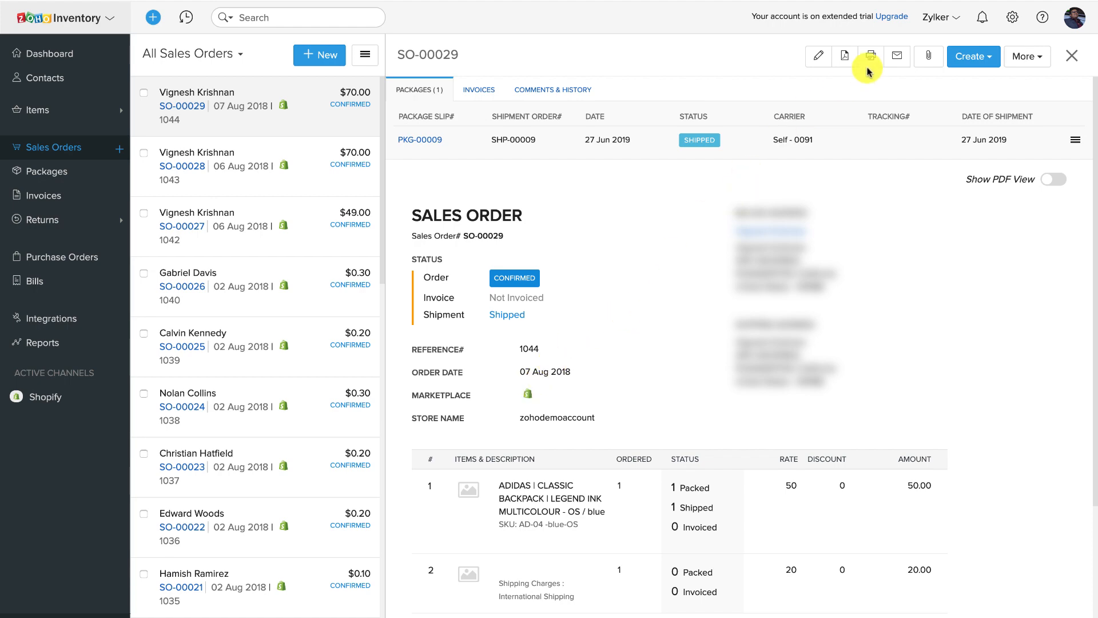
Mark the sales order's shipment as delivered without sending a notification to the customer.
click(1075, 143)
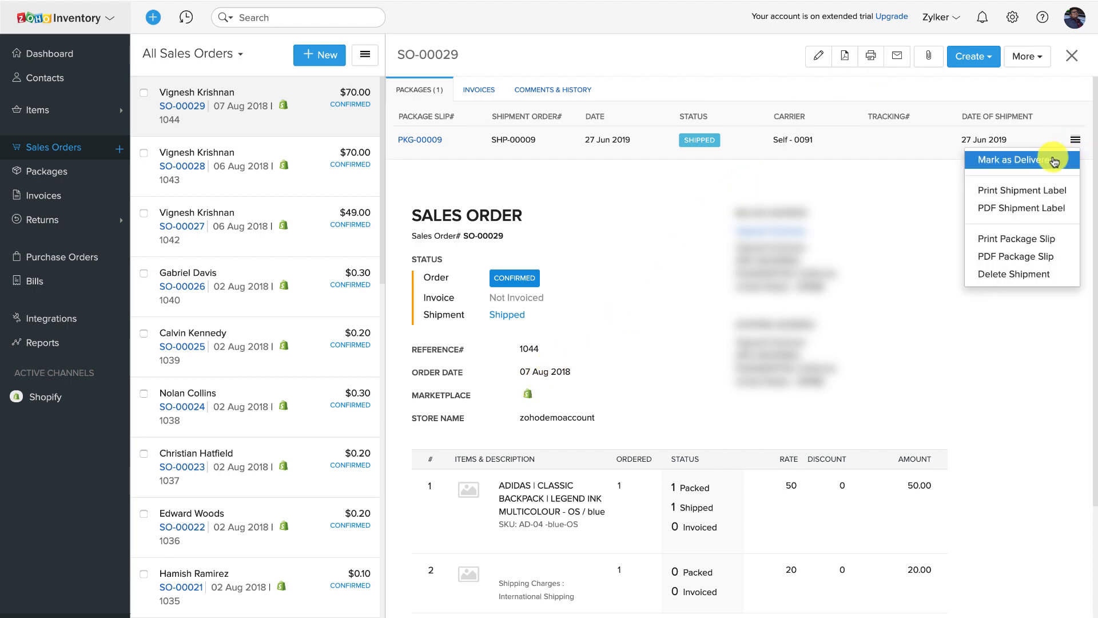
click(1012, 159)
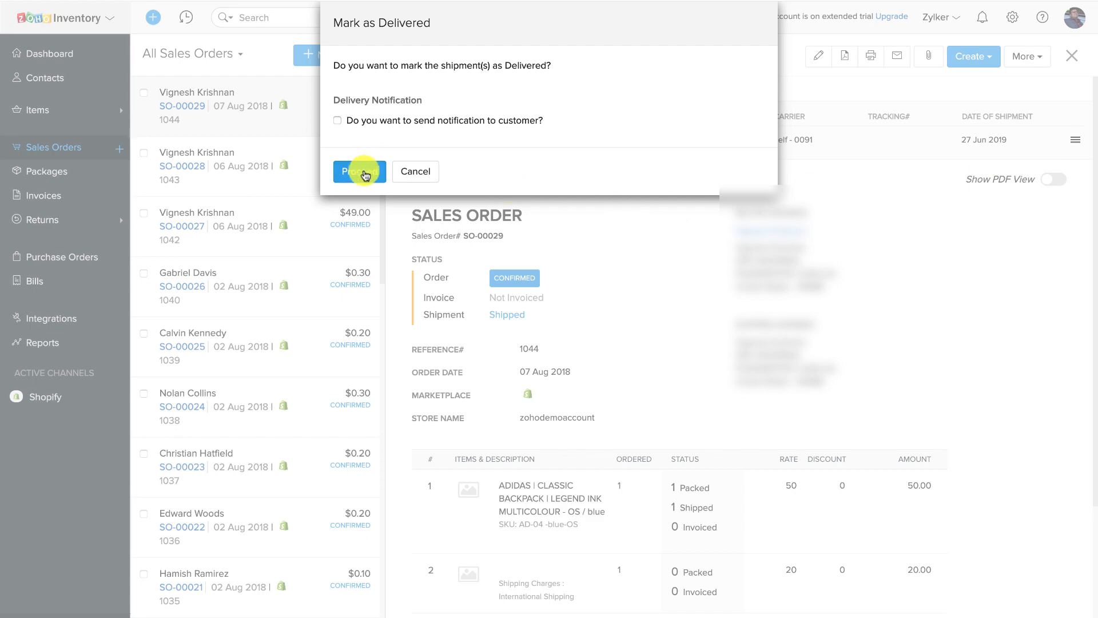
click(365, 173)
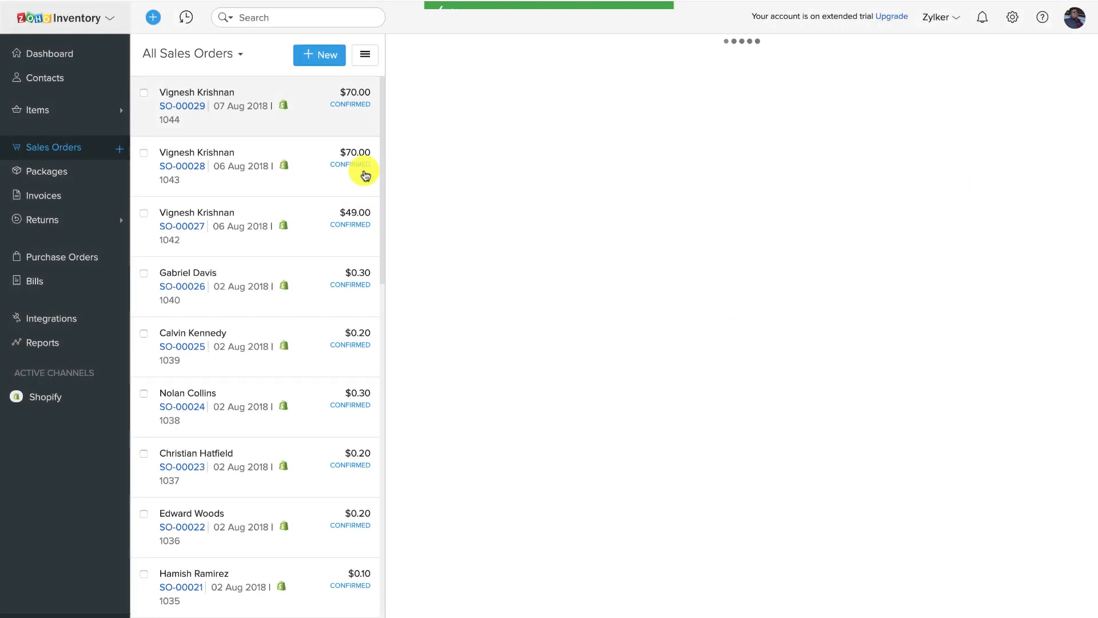